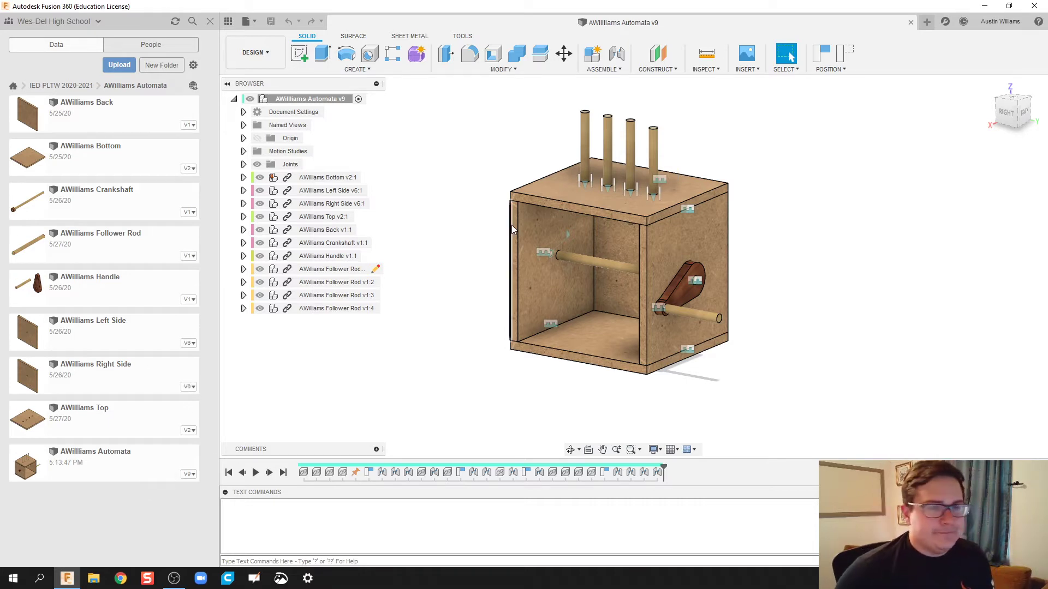
- Create a new design and start a sketch on the front (XZ) plane
{"action": "middle_click_drag", "start_coordinate": [491, 320], "coordinate": [489, 344]}
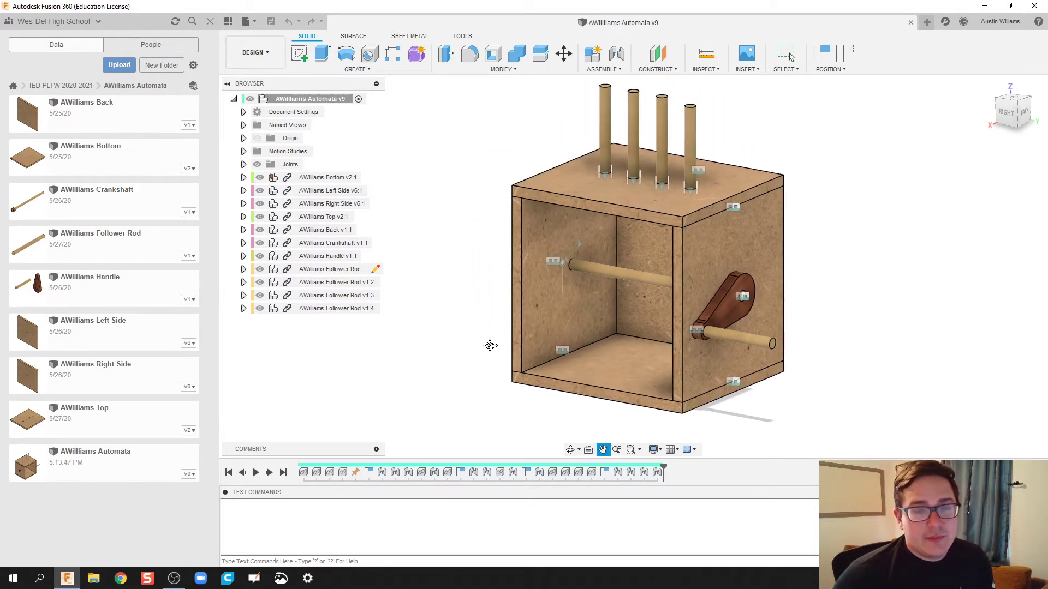
{"action": "left_click", "coordinate": [926, 23]}
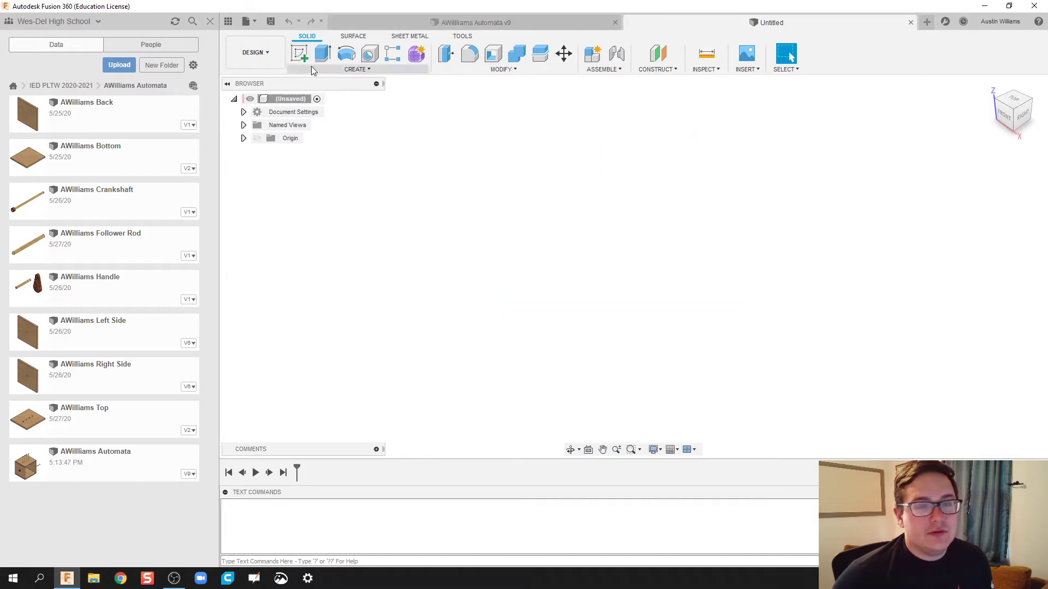
{"action": "left_click", "coordinate": [300, 53]}
{"action": "left_click", "coordinate": [653, 230]}
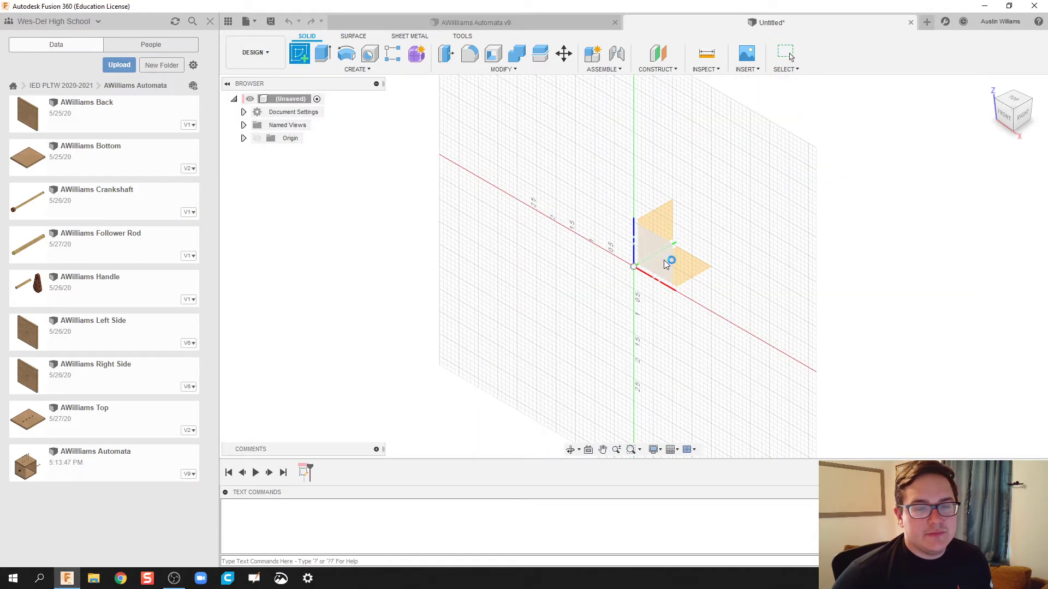
{"action": "scroll", "coordinate": [605, 326], "scroll_direction": "up", "scroll_amount": 2}
{"action": "middle_click_drag", "start_coordinate": [585, 304], "coordinate": [590, 320]}
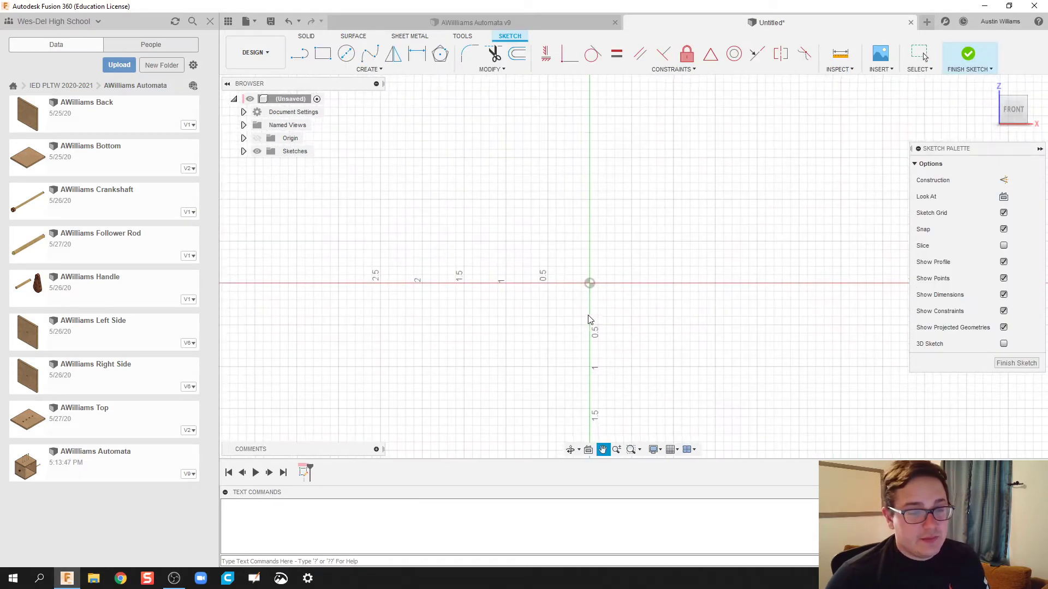
- Draw a 0.25 in diameter circle centred on the sketch origin for the shaft hole
{"action": "left_click", "coordinate": [346, 53]}
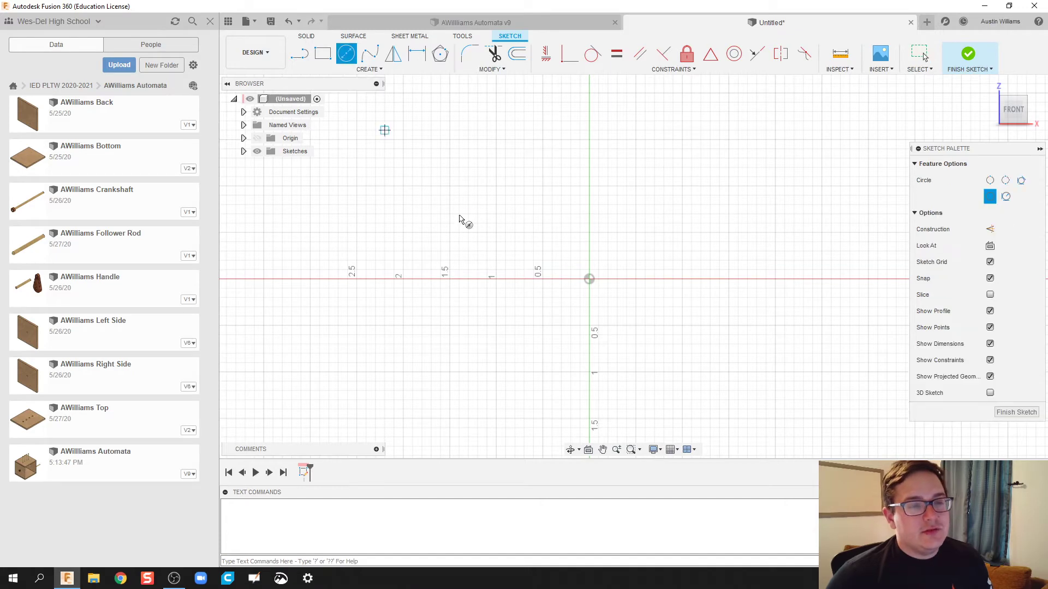
{"action": "left_click", "coordinate": [593, 289]}
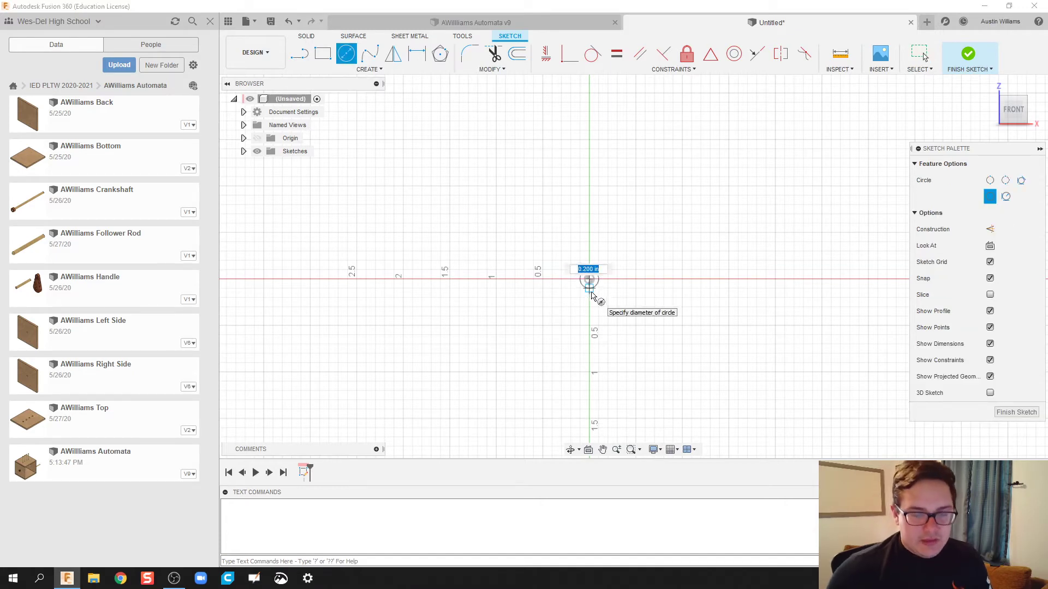
{"action": "type", "text": "0.25"}
{"action": "key", "text": "Return"}
{"action": "key", "text": "Escape"}
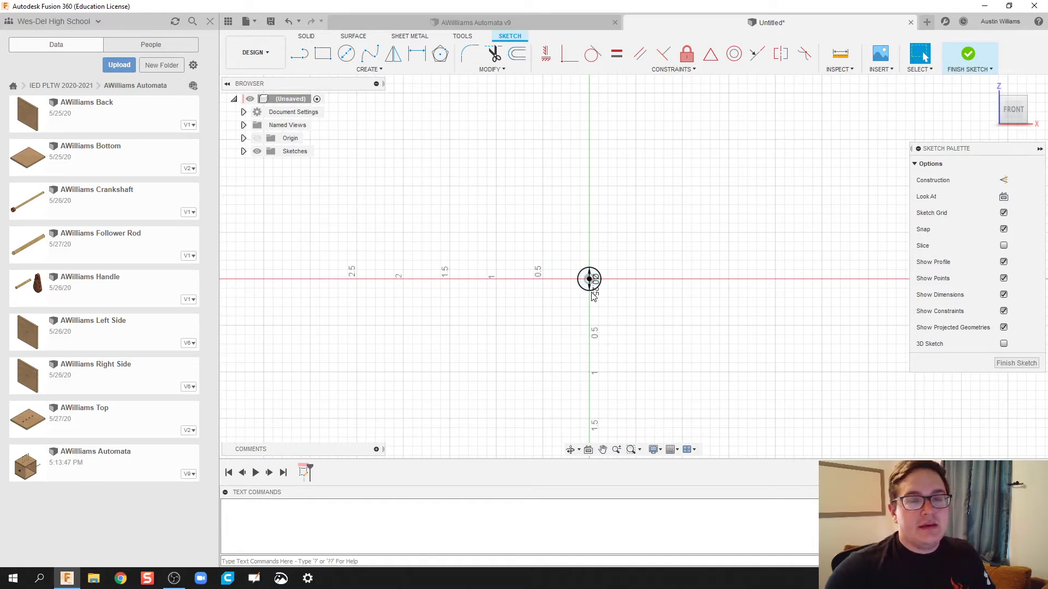
- Draw a concentric outer circle about 1.6 in in diameter around the hole and finish the sketch
{"action": "left_click", "coordinate": [346, 53]}
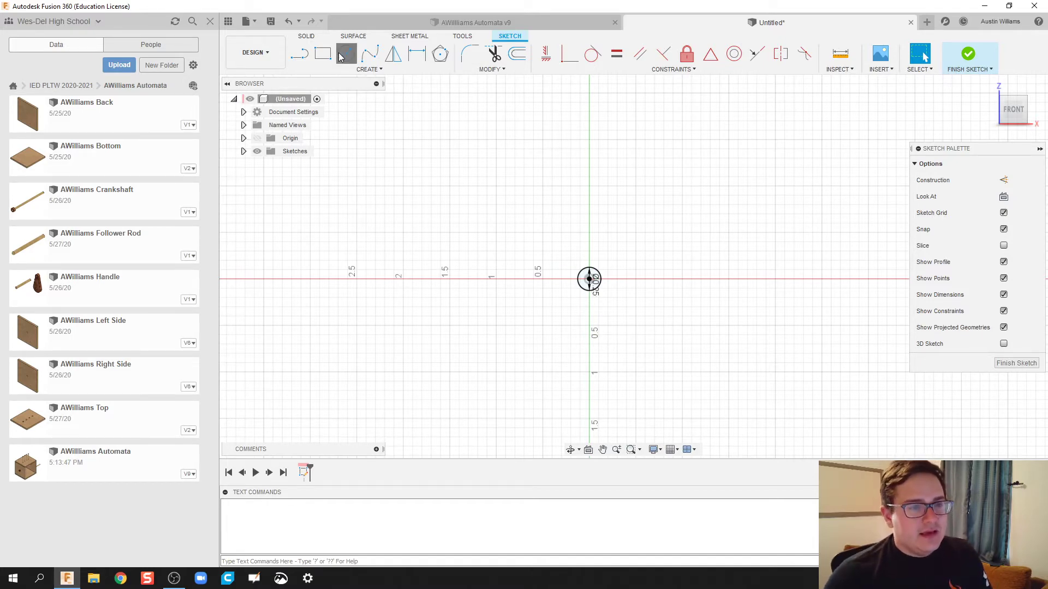
{"action": "left_click", "coordinate": [590, 279]}
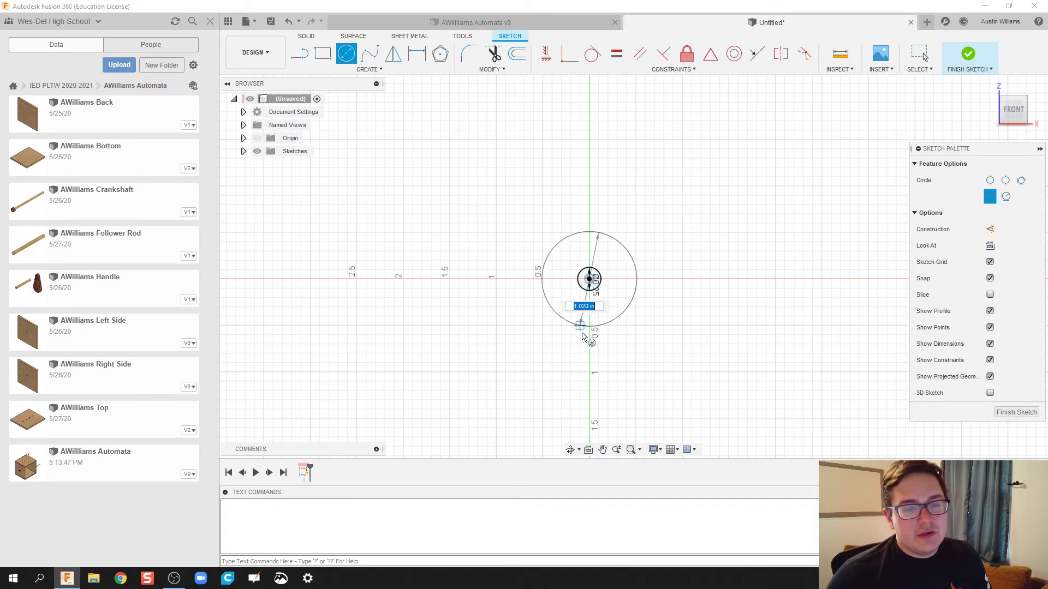
{"action": "left_click", "coordinate": [592, 354]}
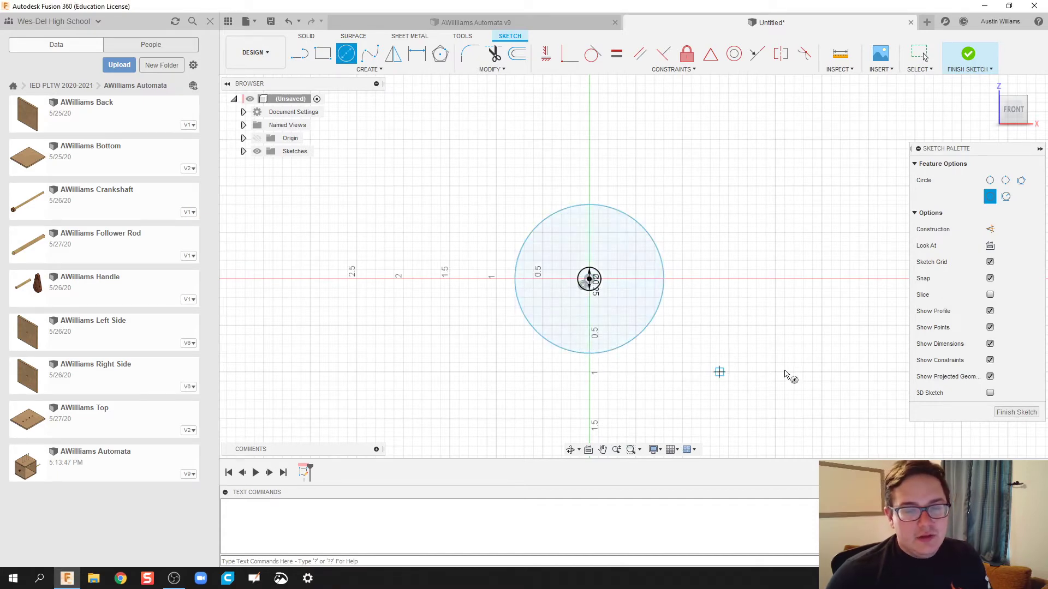
{"action": "left_click", "coordinate": [962, 57]}
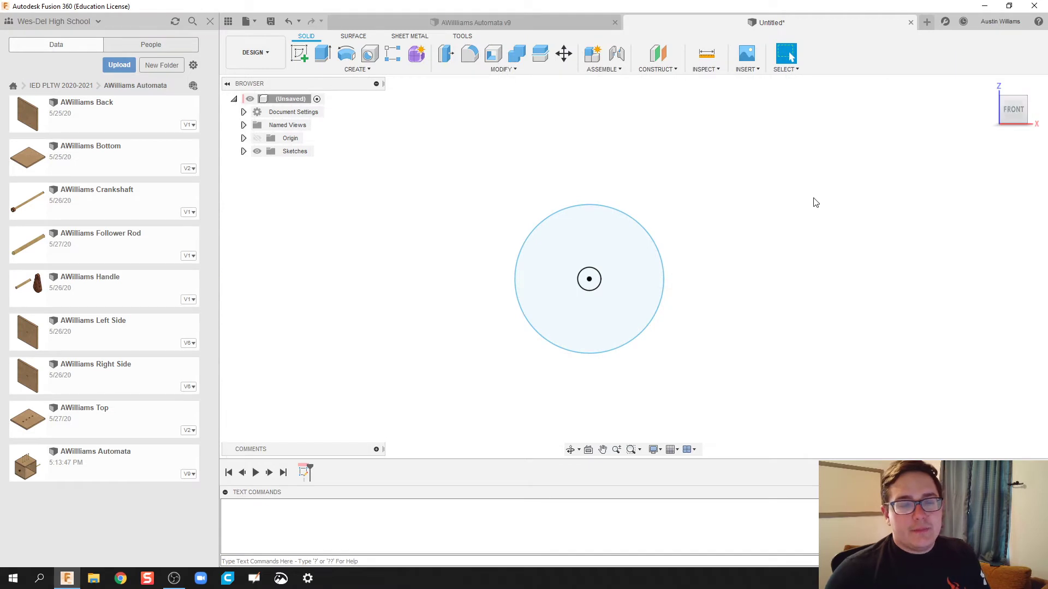
- Extrude the ring between the two circles to one side as a new body, leaving the centre hole open
{"action": "mouse_move", "coordinate": [815, 201]}
{"action": "middle_mouse_down"}
{"action": "mouse_move", "coordinate": [793, 204]}
{"action": "mouse_move", "coordinate": [840, 189]}
{"action": "mouse_move", "coordinate": [809, 211]}
{"action": "middle_mouse_up"}
{"action": "key", "text": "e"}
{"action": "left_click", "coordinate": [628, 289]}
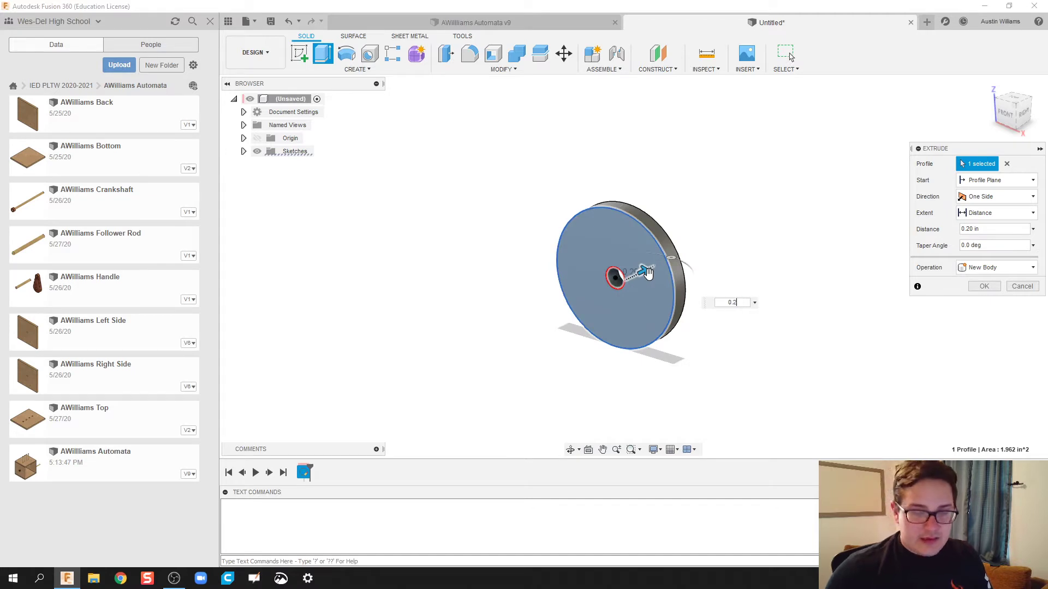
{"action": "key", "text": "Return"}
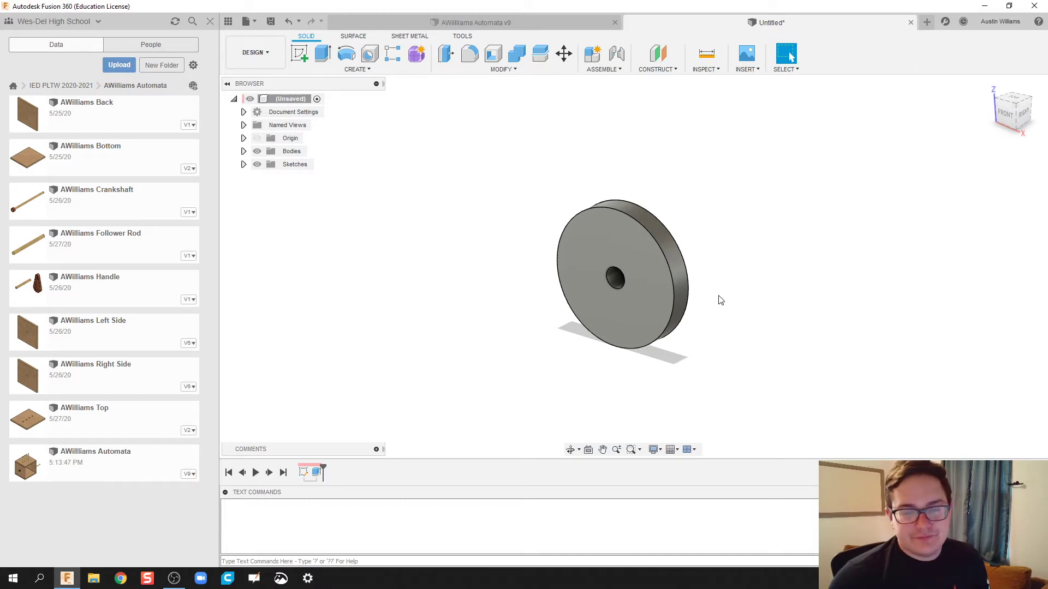
- Search the appearance library for "white" and apply ABS (White) to the whole disc body
{"action": "middle_click_drag", "start_coordinate": [719, 297], "coordinate": [669, 283]}
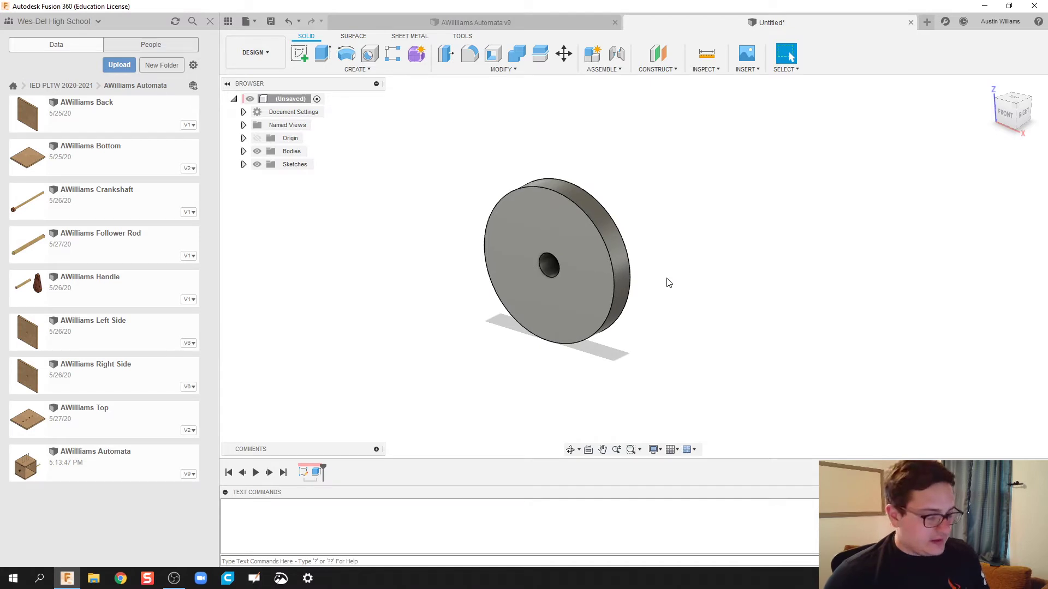
{"action": "key", "text": "a"}
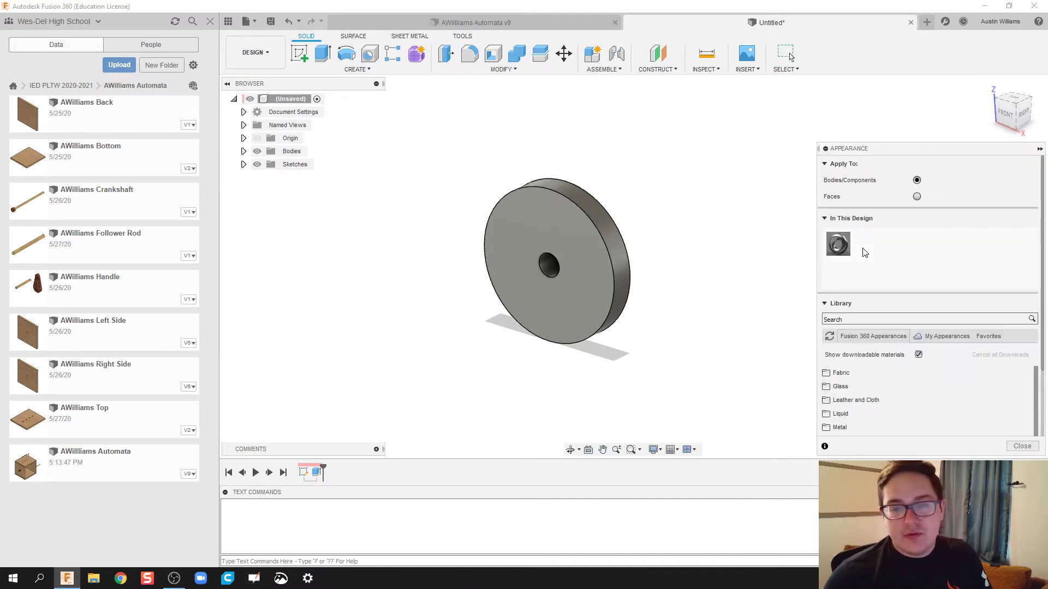
{"action": "left_click", "coordinate": [848, 320]}
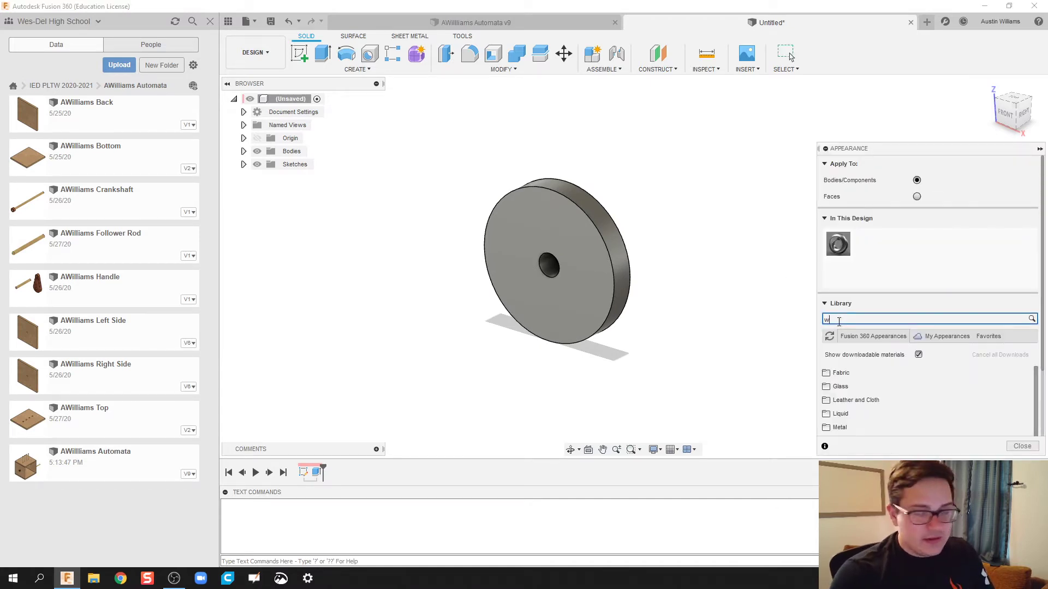
{"action": "type", "text": "white"}
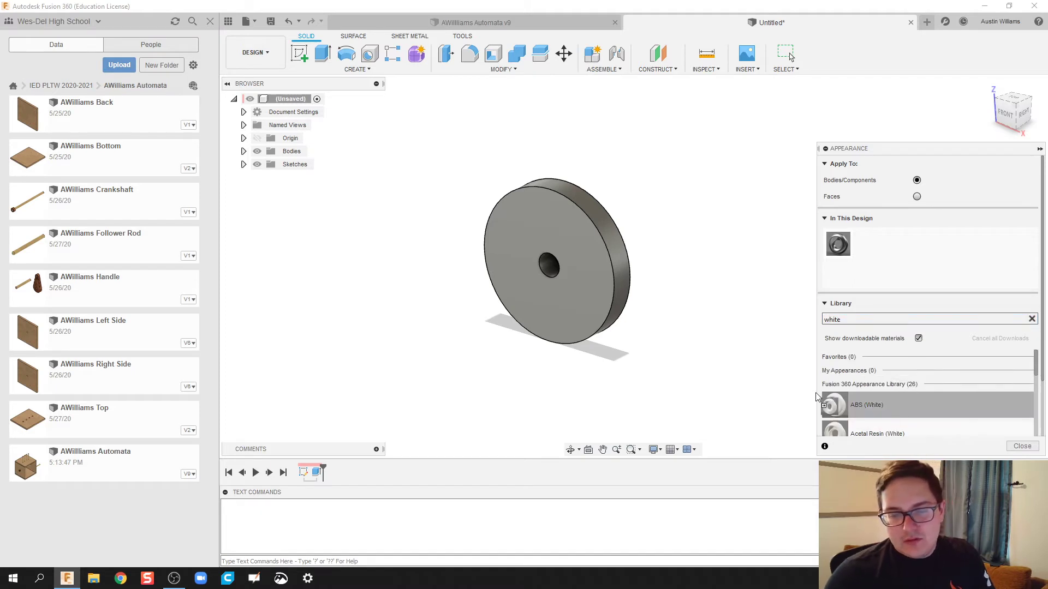
{"action": "left_click_drag", "start_coordinate": [832, 403], "coordinate": [574, 272]}
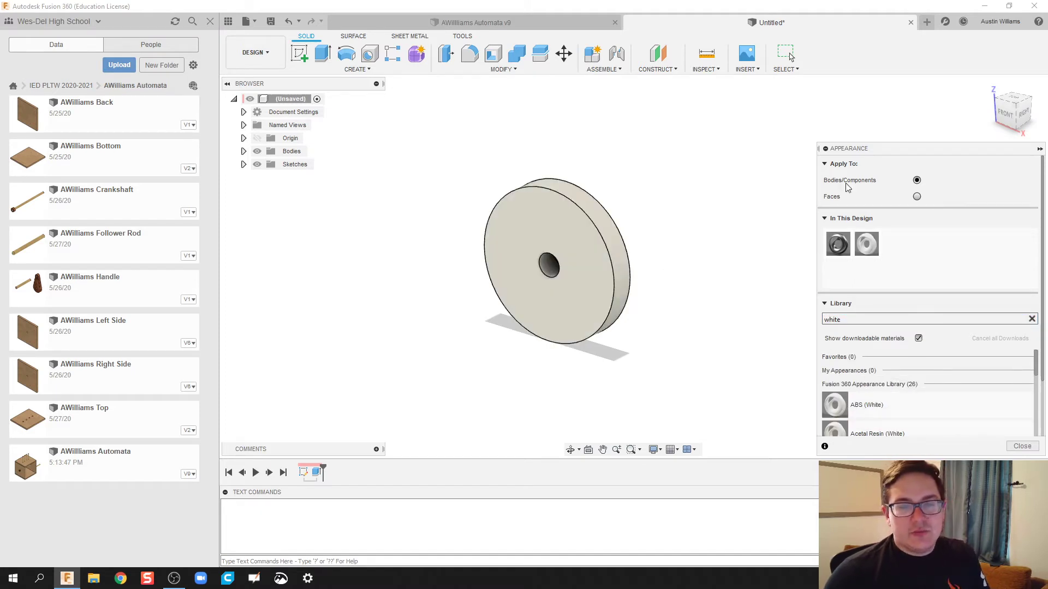
{"action": "left_click", "coordinate": [1039, 149]}
- Save the disc in the Automata project folder as "Cir Cam", prefixed with the author's initial and surname
{"action": "key", "text": "ctrl+s"}
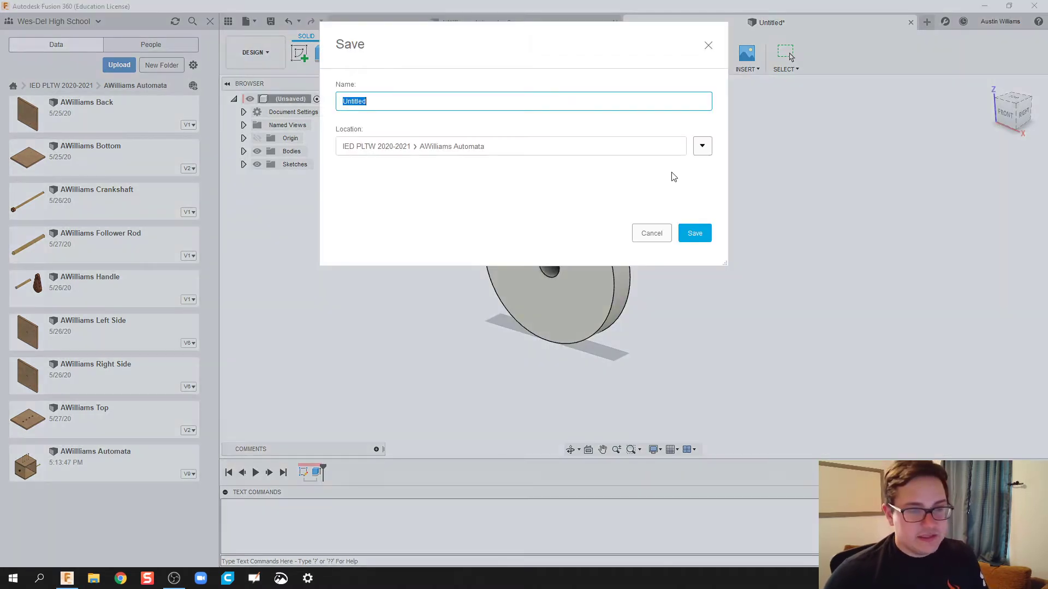
{"action": "type", "text": "AWilliams Cir Cam"}
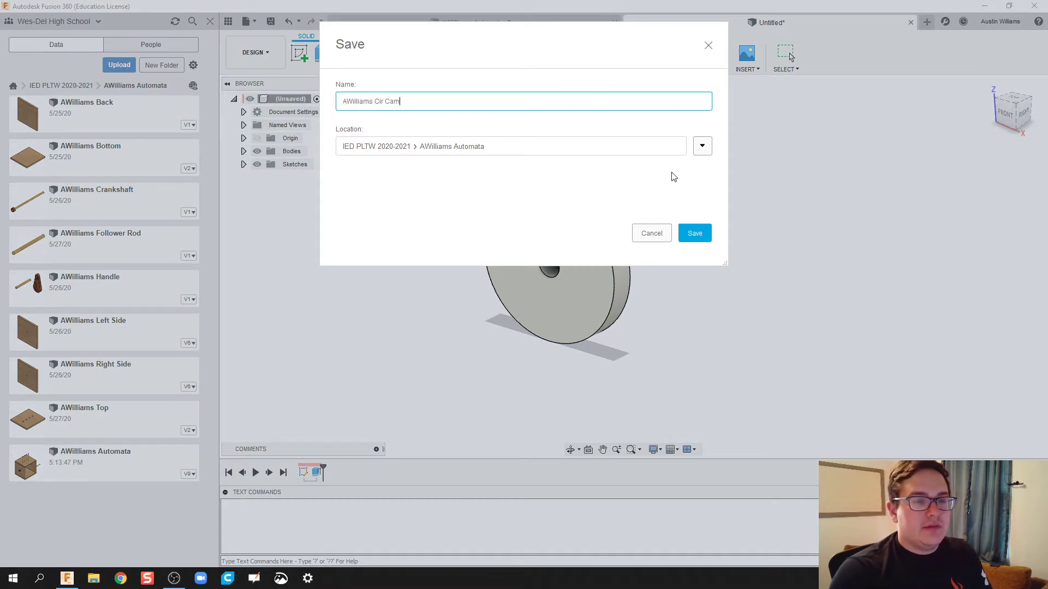
{"action": "key", "text": "Return"}
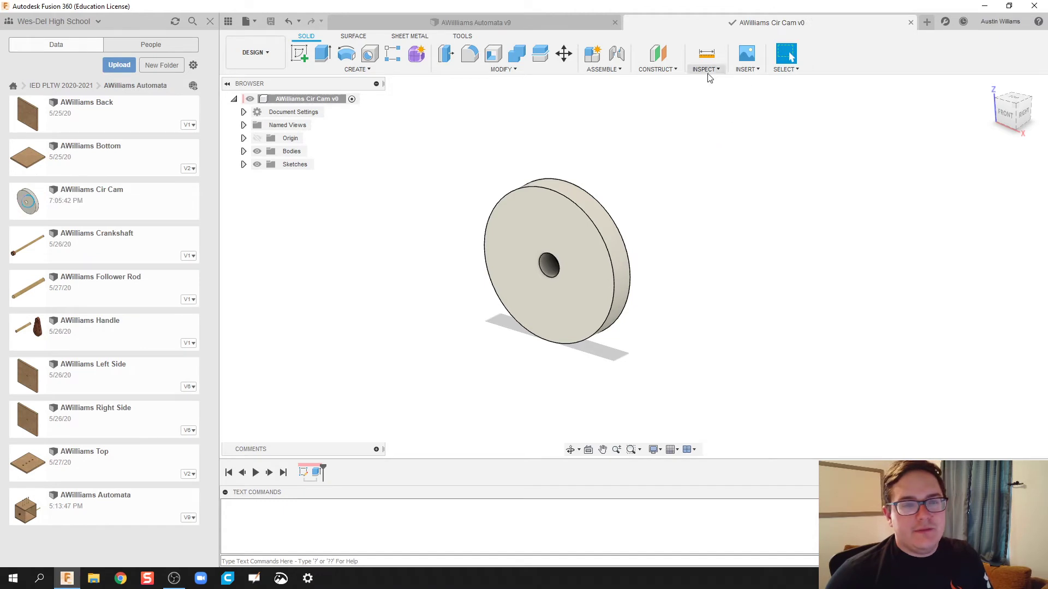
- Open a new design, closing the saved circular cam, and start a sketch on the front (XZ) plane
{"action": "left_click", "coordinate": [926, 22]}
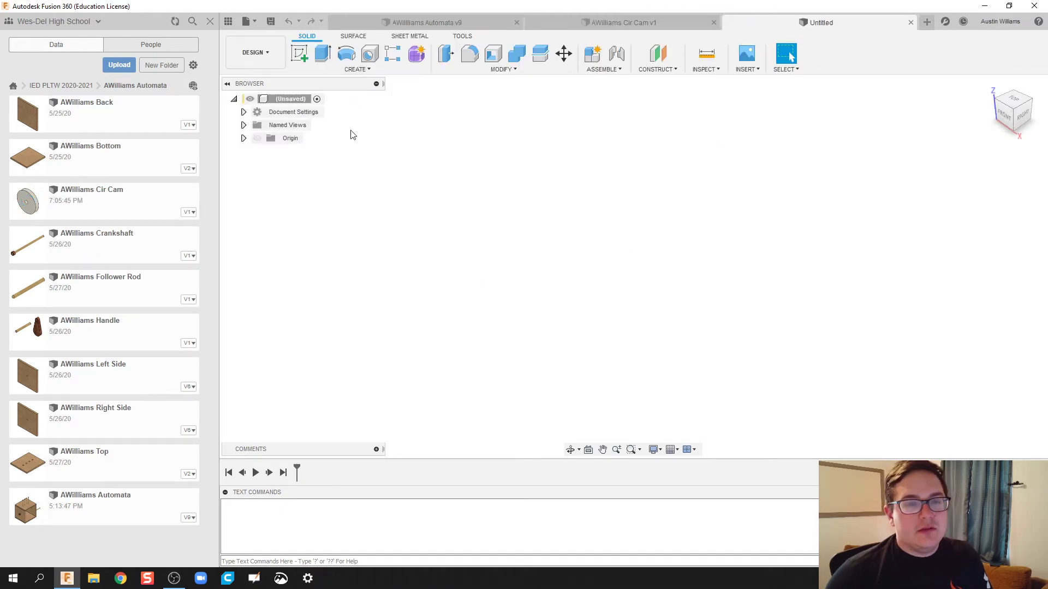
{"action": "left_click", "coordinate": [714, 23]}
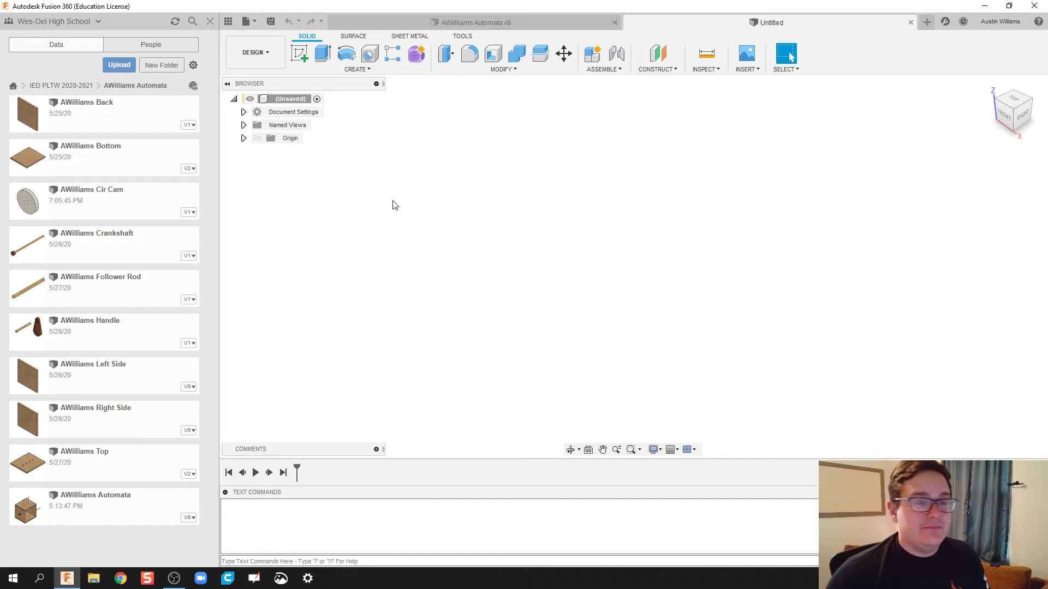
{"action": "left_click", "coordinate": [299, 53]}
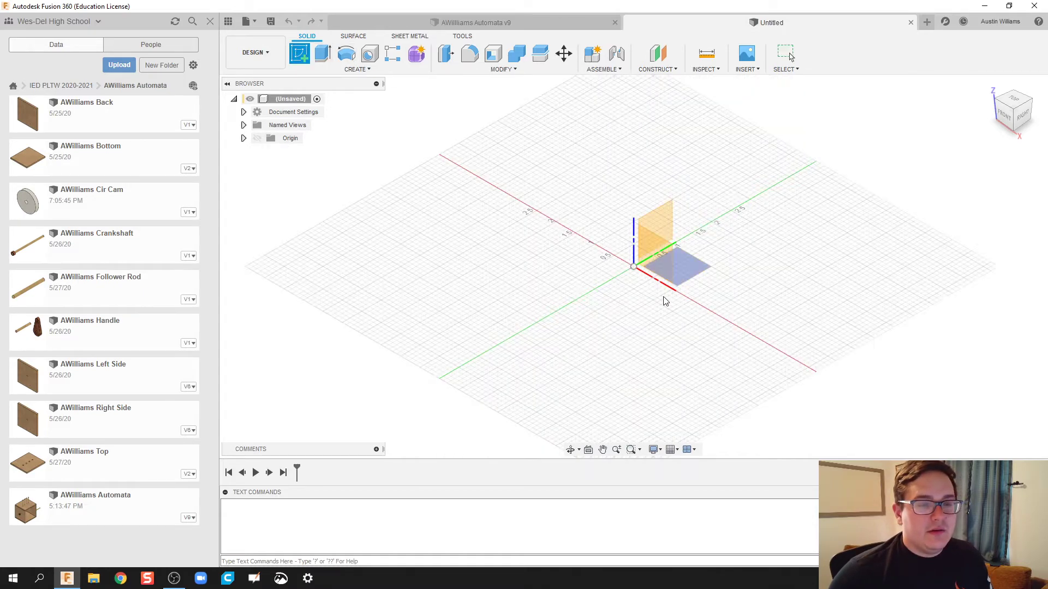
{"action": "left_click", "coordinate": [666, 301]}
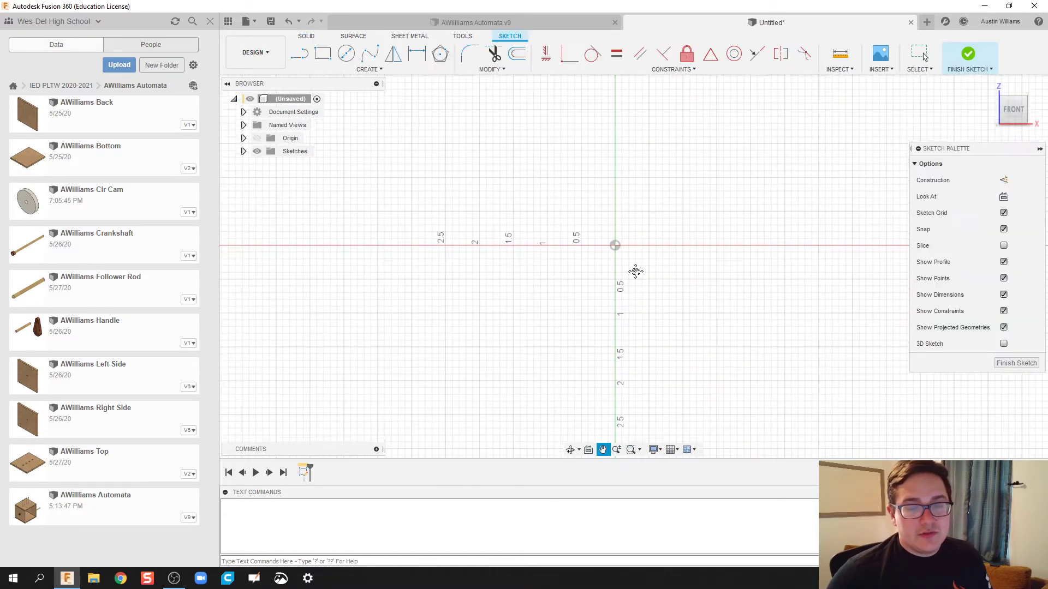
- Draw a 0.25 in diameter shaft-hole circle centred on the origin of the second cam's sketch
{"action": "key", "text": "c"}
{"action": "left_click", "coordinate": [615, 233]}
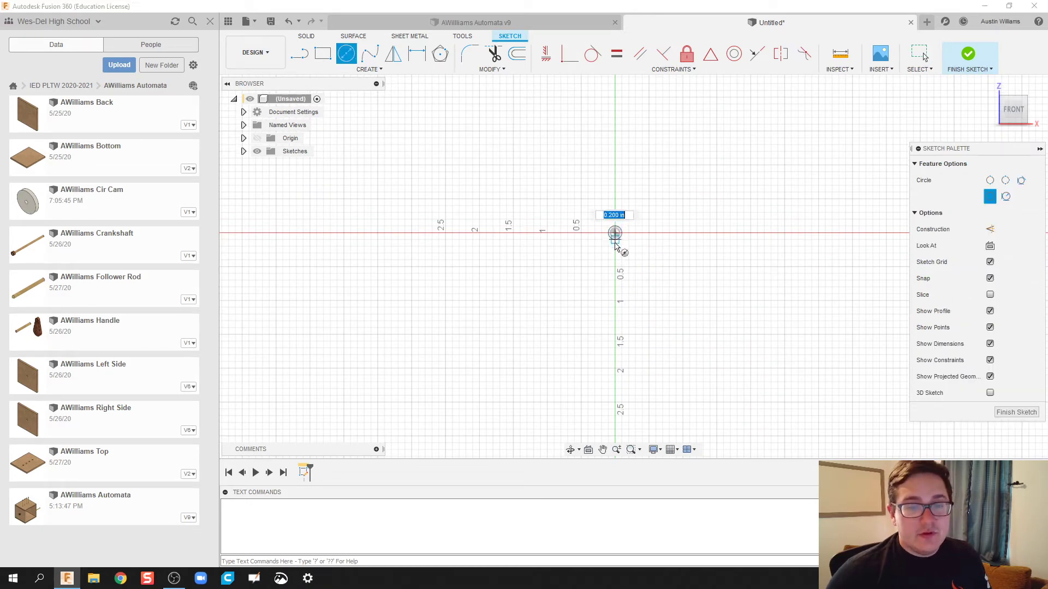
{"action": "type", "text": "0.2"}
{"action": "key", "text": "Return"}
{"action": "key", "text": "Escape"}
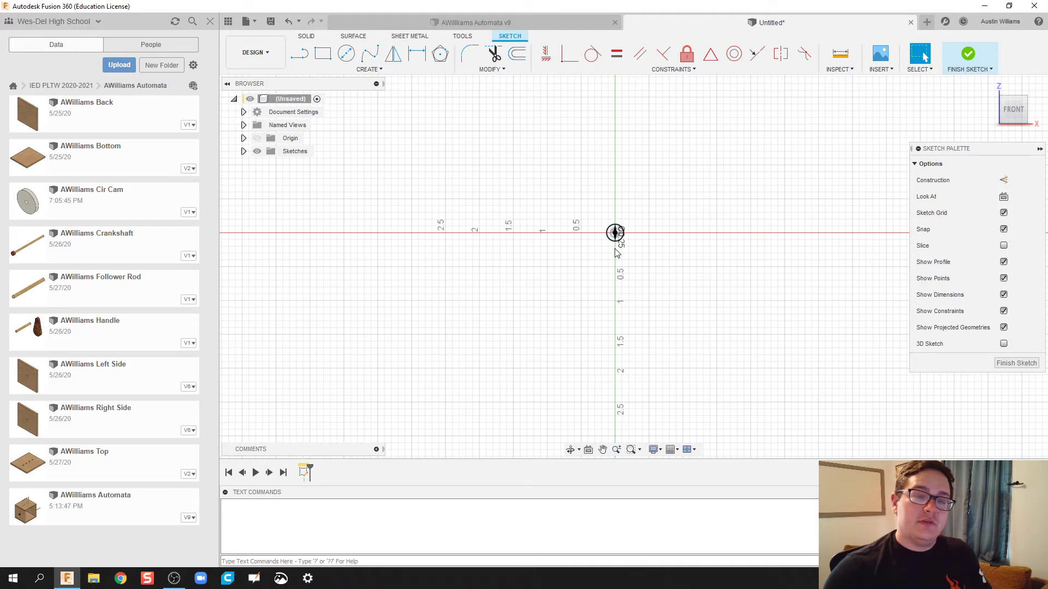
- Draw an off-centre circle about 1.6 in in diameter, centred about 0.3 in below the origin, and finish the sketch
{"action": "left_click", "coordinate": [346, 53]}
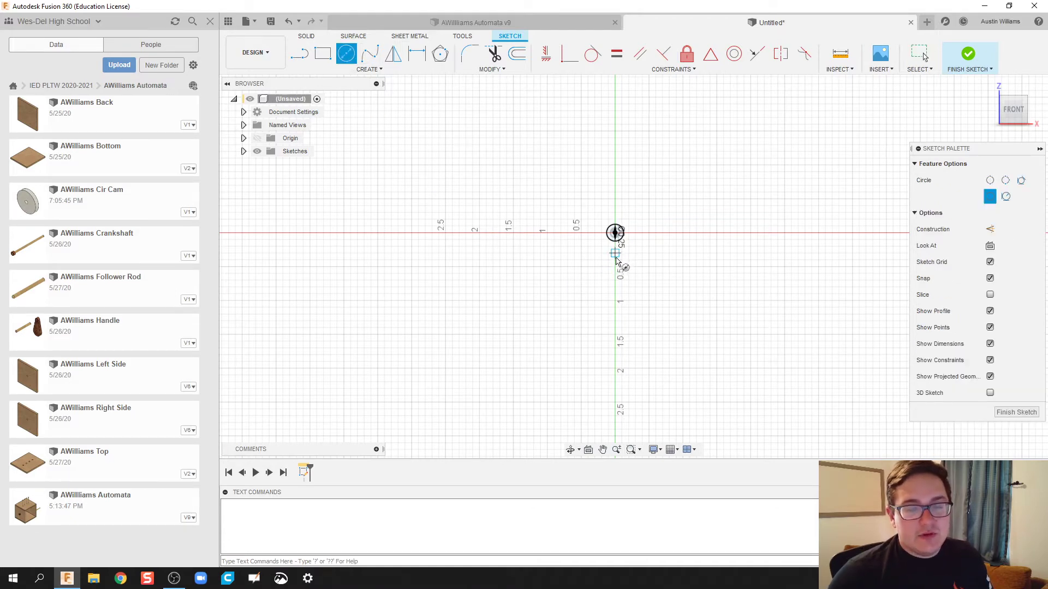
{"action": "left_click", "coordinate": [615, 253]}
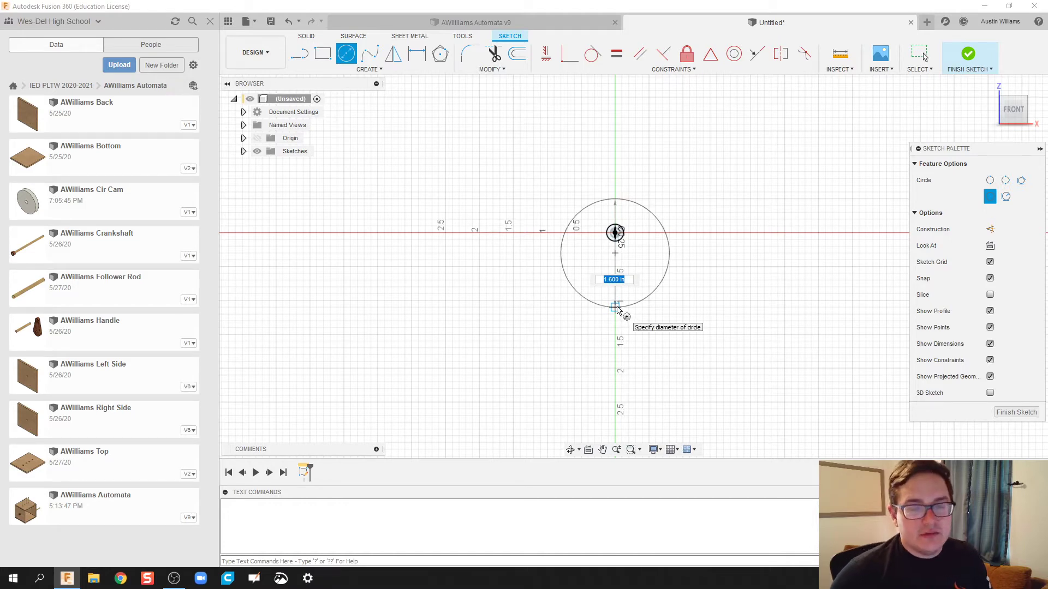
{"action": "left_click", "coordinate": [617, 309]}
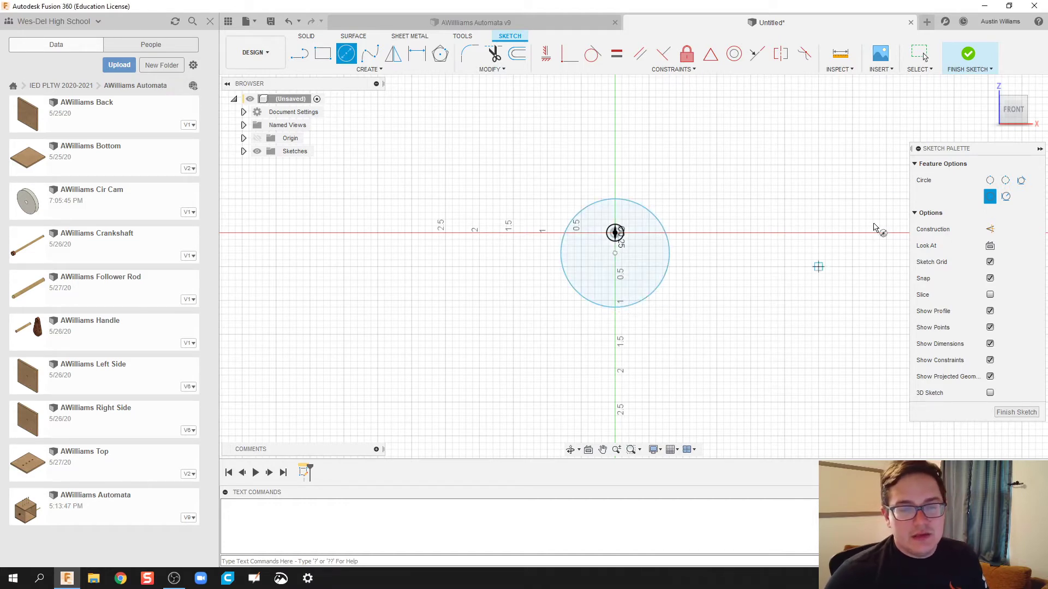
{"action": "left_click", "coordinate": [969, 55]}
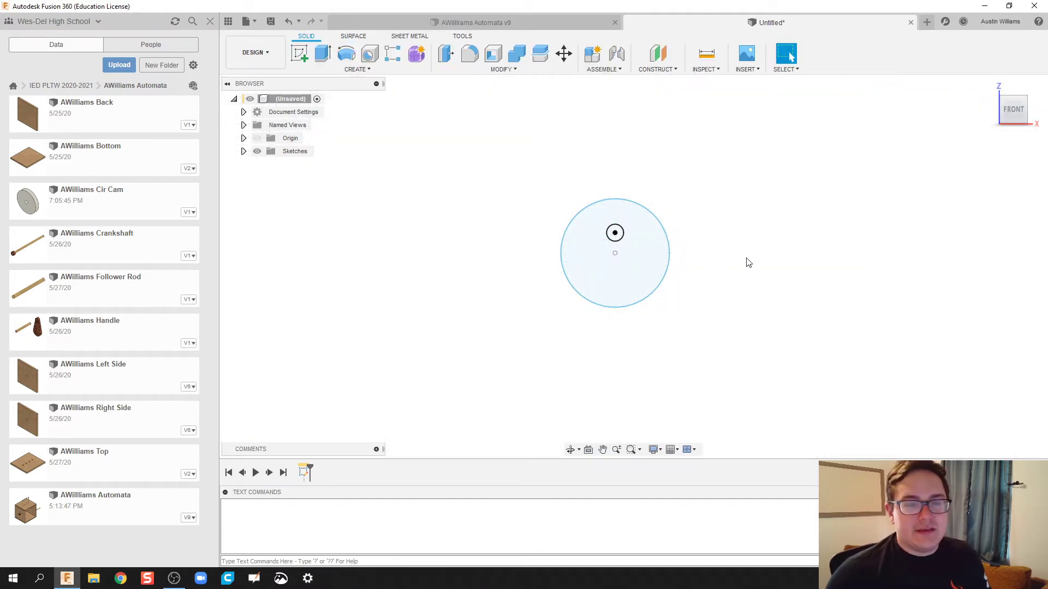
- Extrude the eccentric profile around the hole 0.25 in to one side as a new body
{"action": "middle_click_drag", "start_coordinate": [791, 173], "coordinate": [757, 194], "text": "shift"}
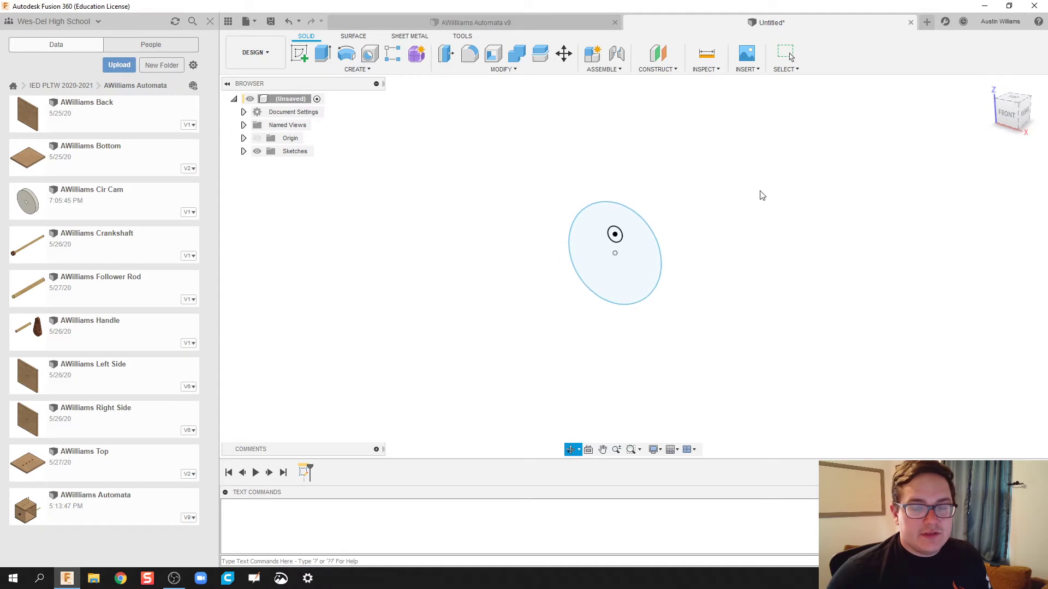
{"action": "type", "text": "e"}
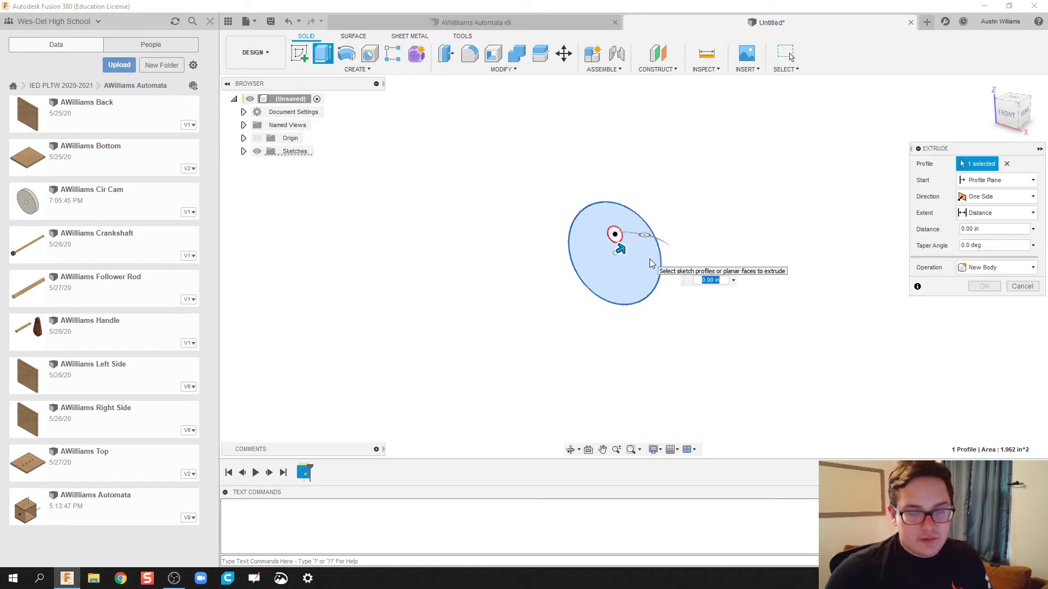
{"action": "type", "text": "0.25"}
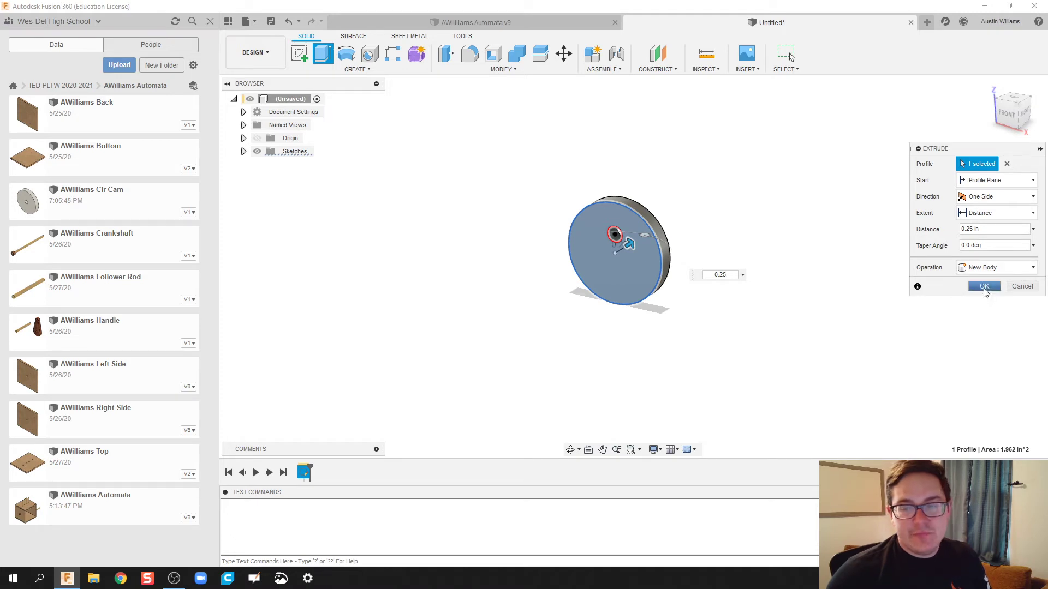
{"action": "left_click", "coordinate": [984, 287]}
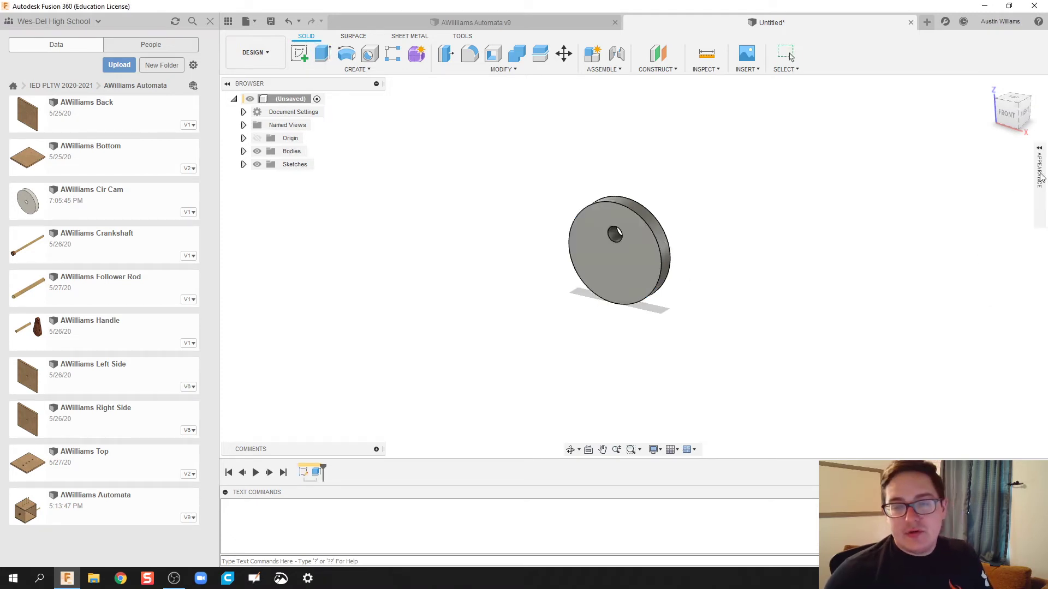
- Apply the Plastic - Matte (Green) appearance to the eccentric cam body
{"action": "key", "text": "a"}
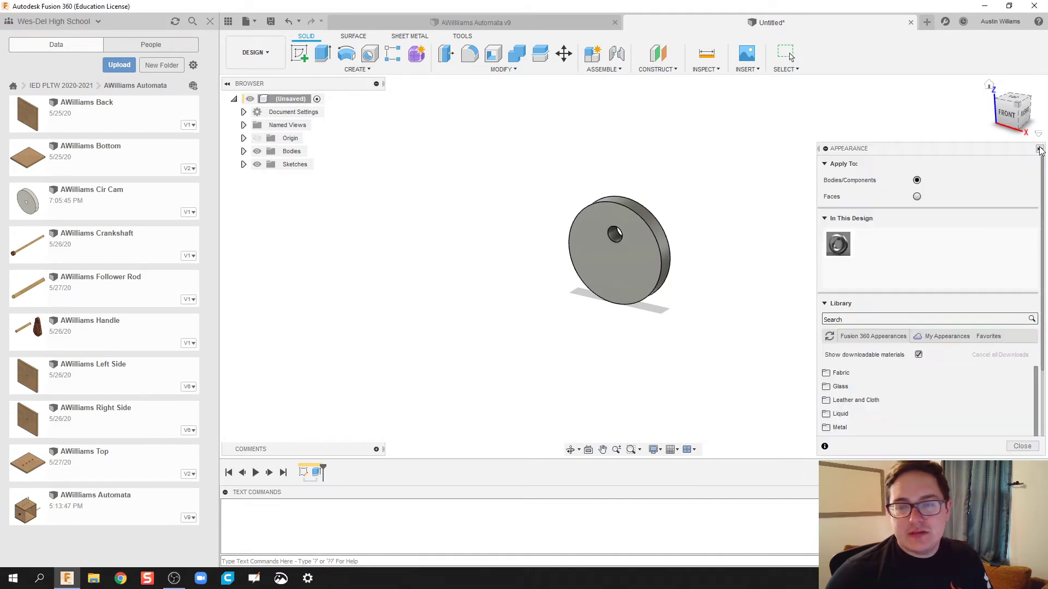
{"action": "left_click", "coordinate": [843, 318]}
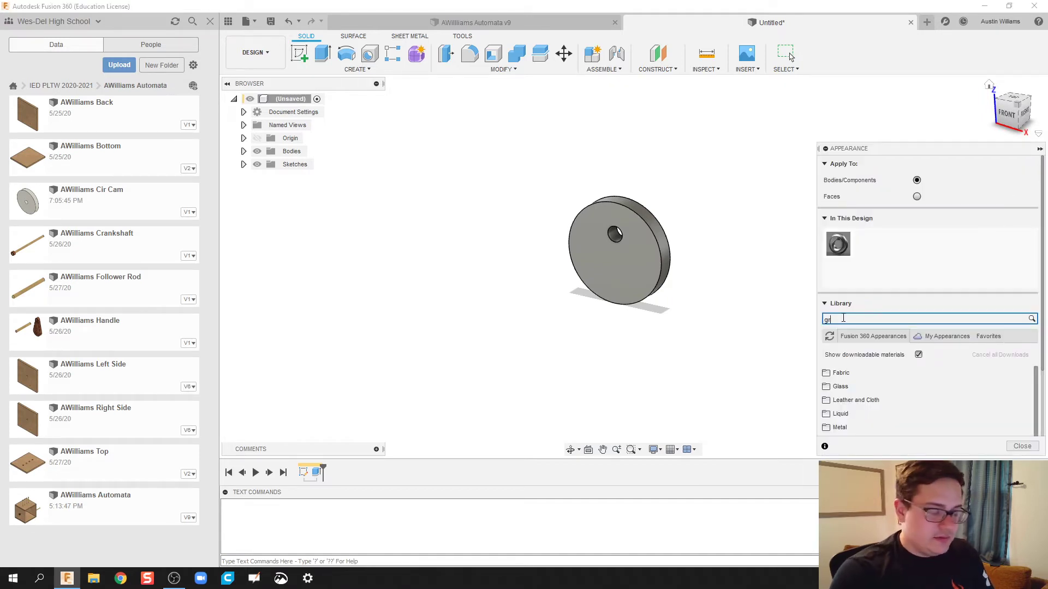
{"action": "type", "text": "green"}
{"action": "key", "text": "Return"}
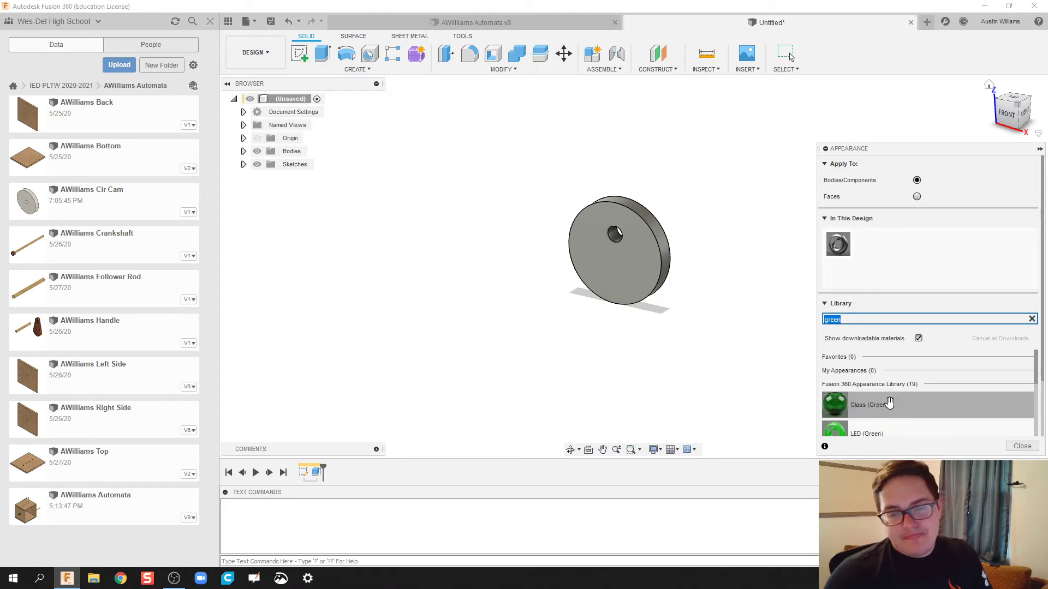
{"action": "scroll", "coordinate": [837, 425], "scroll_direction": "down", "scroll_amount": 3}
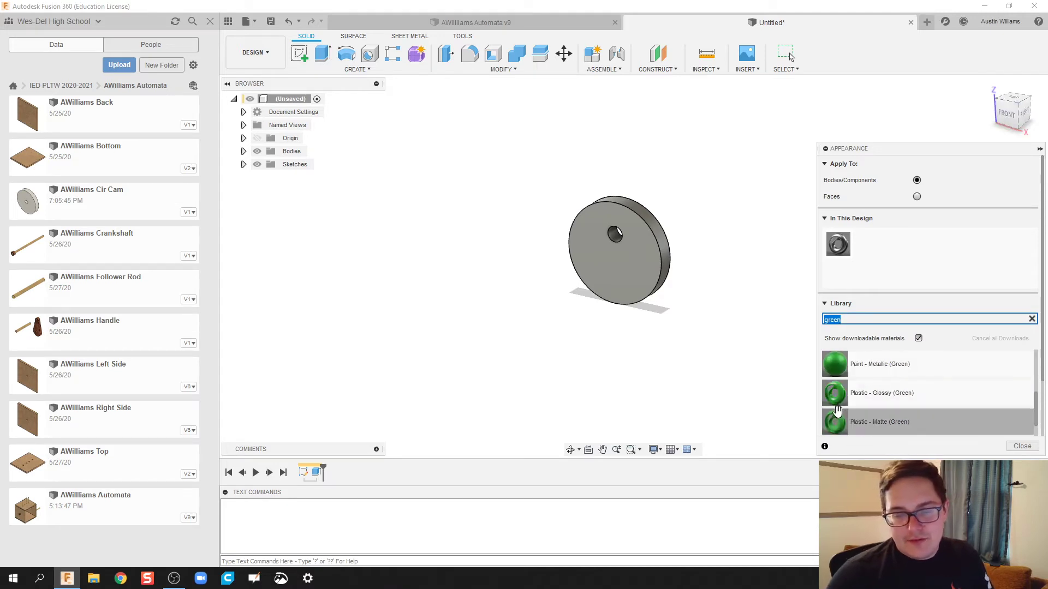
{"action": "mouse_move", "coordinate": [837, 421]}
{"action": "left_mouse_down"}
{"action": "mouse_move", "coordinate": [664, 285]}
{"action": "mouse_move", "coordinate": [647, 257]}
{"action": "left_mouse_up"}
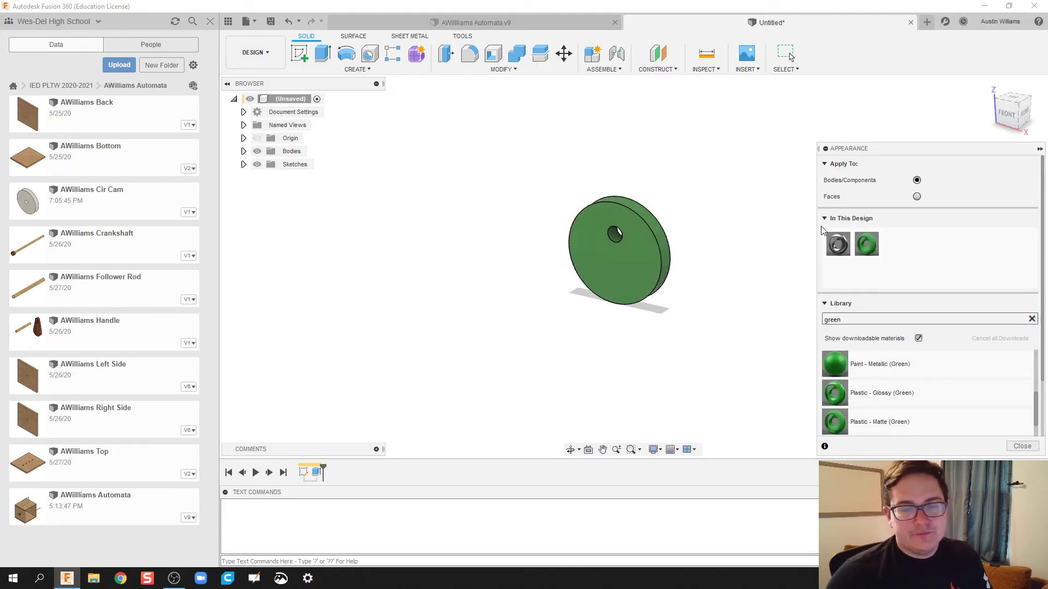
{"action": "left_click", "coordinate": [1040, 149]}
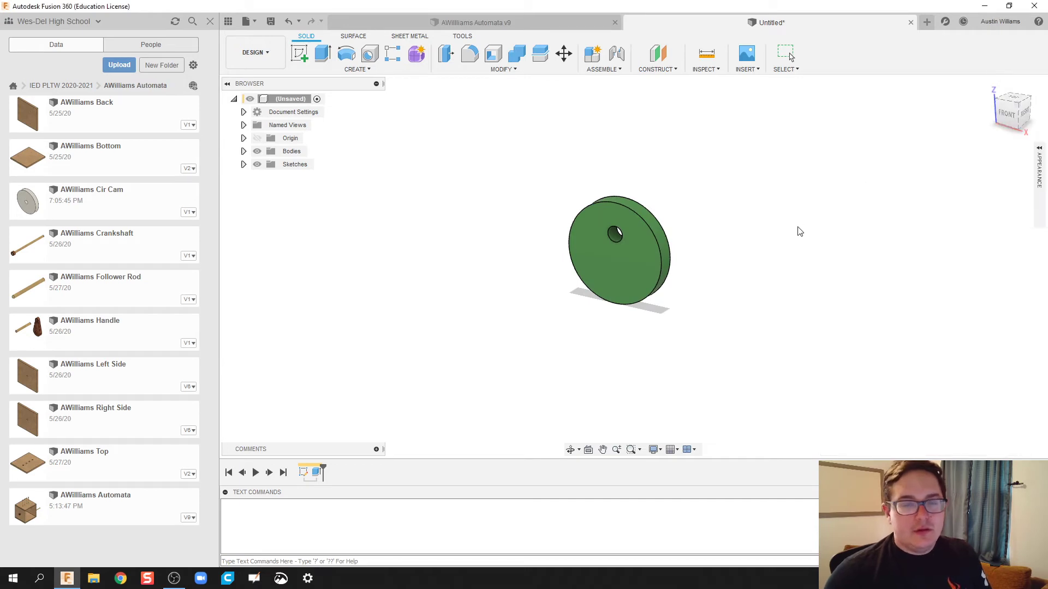
- Save the eccentric cam in the automata project folder, named with the author's name prefix followed by "Ecc Cam"
{"action": "key", "text": "ctrl+s"}
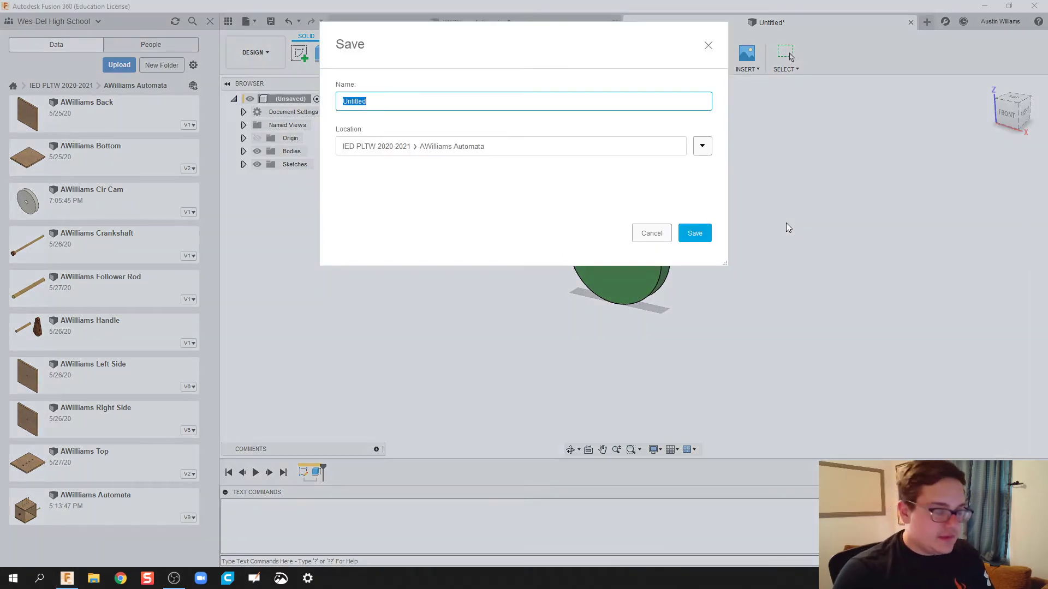
{"action": "type", "text": "AWi"}
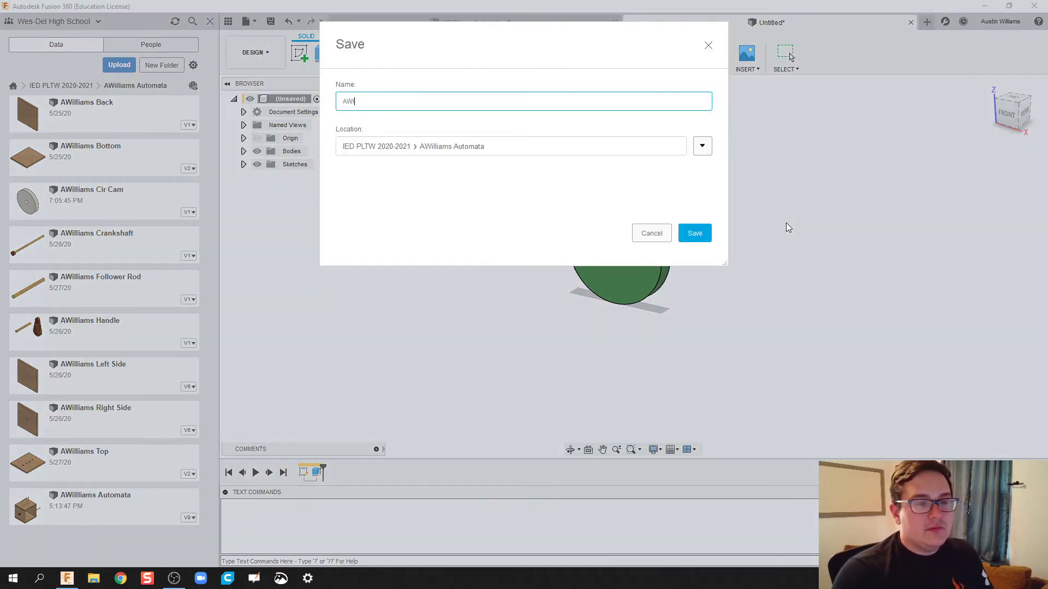
{"action": "type", "text": "lliams Ecc"}
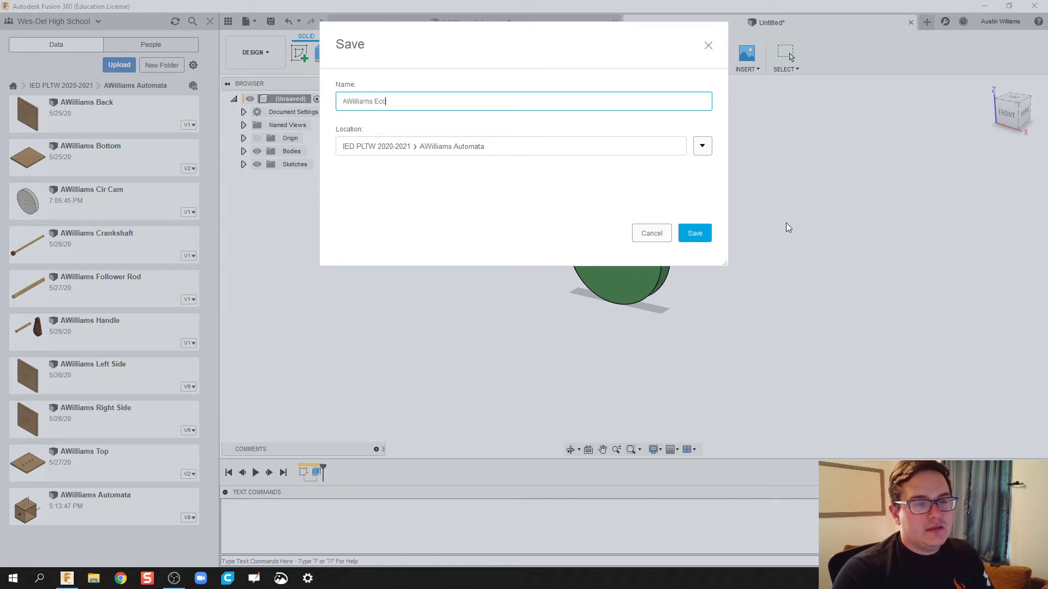
{"action": "type", "text": " Cam"}
{"action": "key", "text": "Return"}
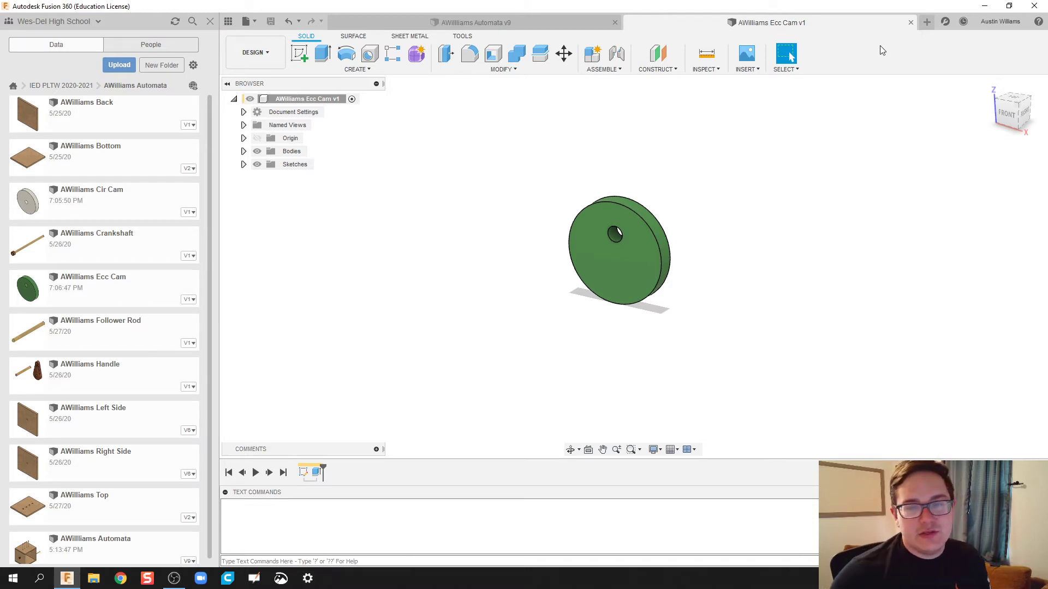
- Close the saved eccentric cam, open a new design and start a sketch on the front (XZ) plane
{"action": "left_click", "coordinate": [909, 23]}
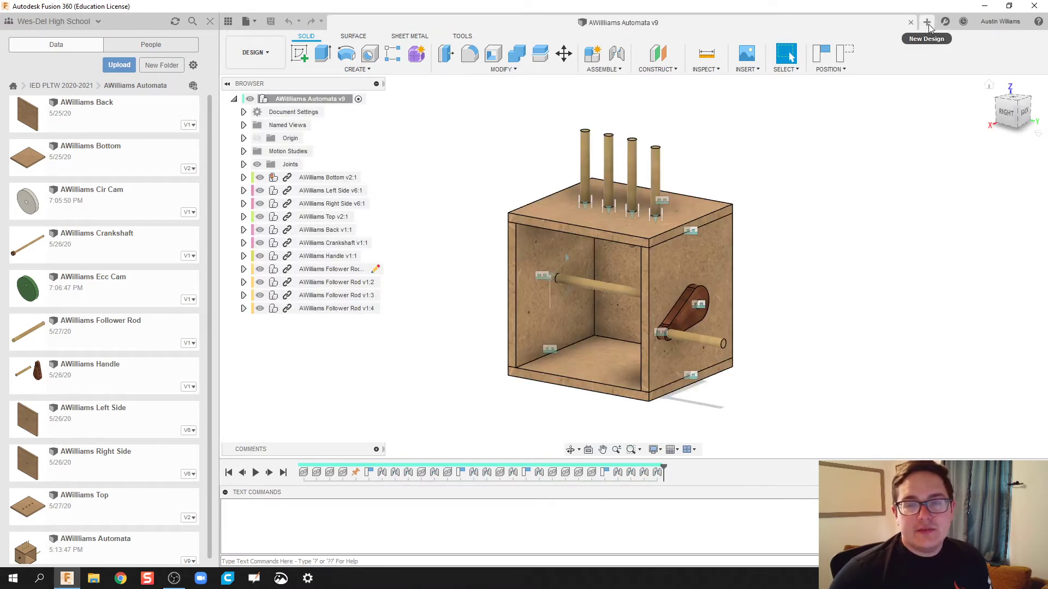
{"action": "left_click", "coordinate": [928, 23]}
{"action": "left_click", "coordinate": [299, 53]}
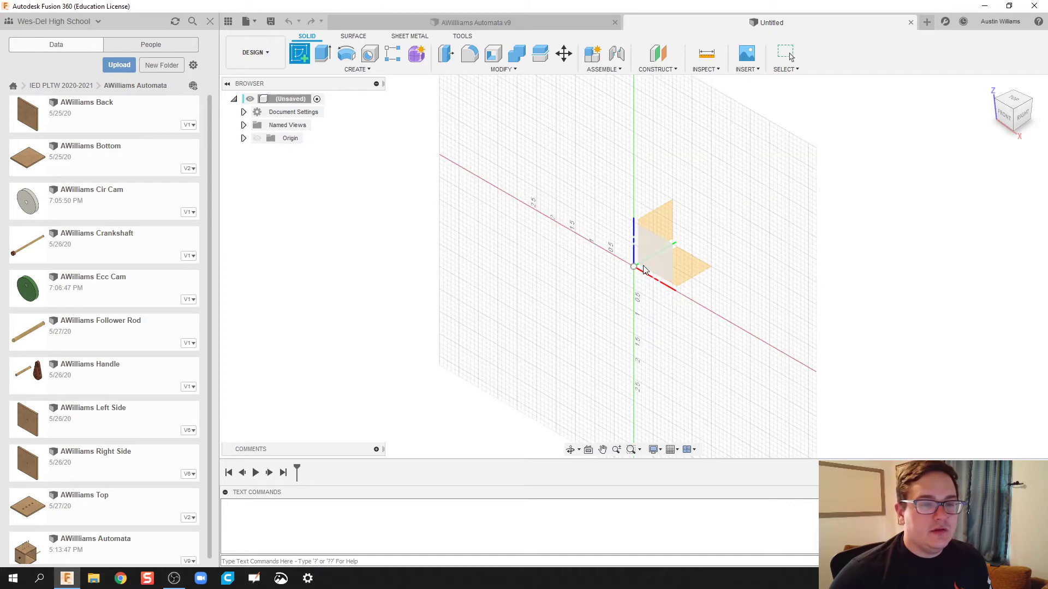
{"action": "left_click", "coordinate": [645, 270]}
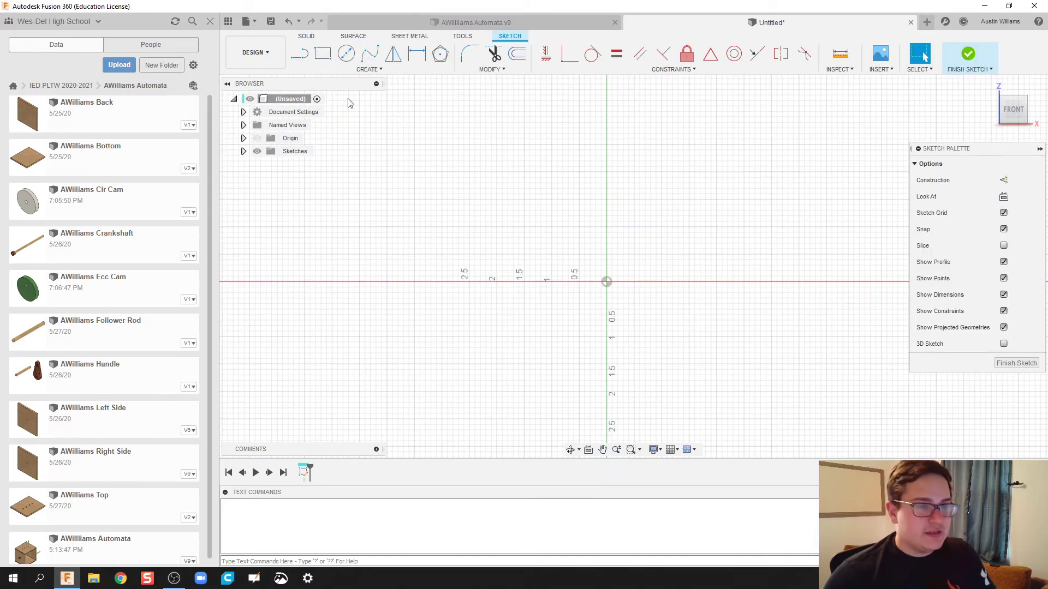
- Draw a six-sided circumscribed polygon centred on the origin, about 1.1 in from its centre to each flat
{"action": "left_click", "coordinate": [367, 69]}
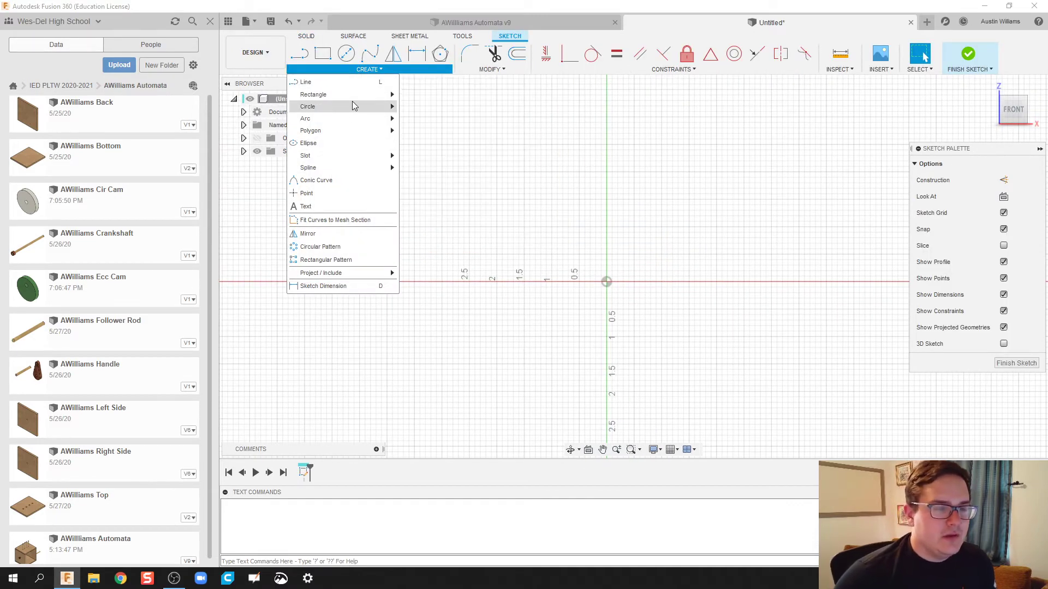
{"action": "mouse_move", "coordinate": [349, 130]}
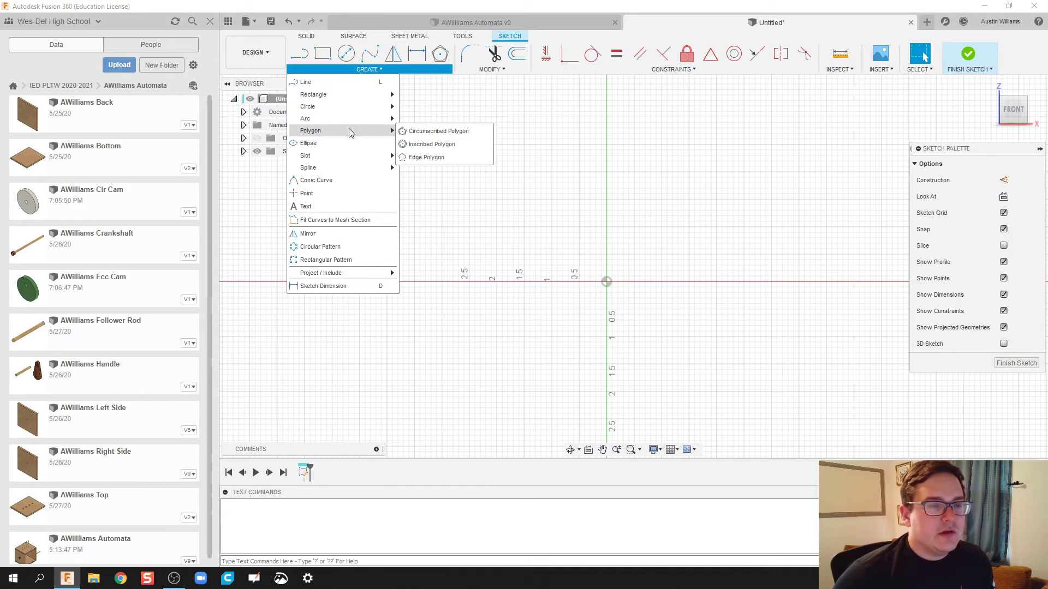
{"action": "left_click", "coordinate": [463, 132]}
{"action": "left_click", "coordinate": [607, 282]}
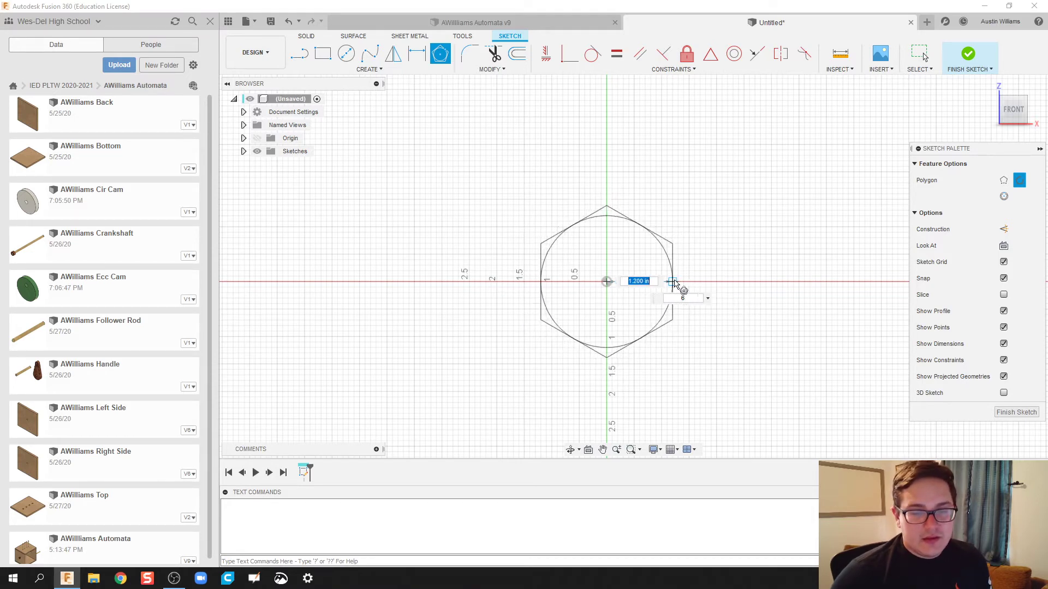
{"action": "left_click", "coordinate": [673, 281]}
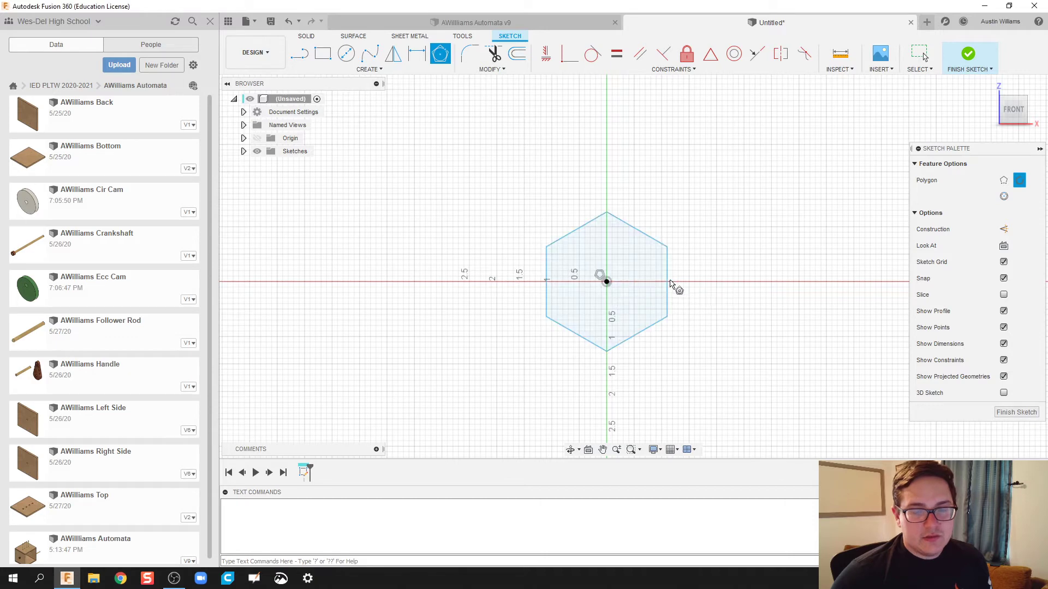
- Add a 0.25 in diameter shaft-hole circle at the hexagon's centre and finish the sketch
{"action": "left_click", "coordinate": [607, 282]}
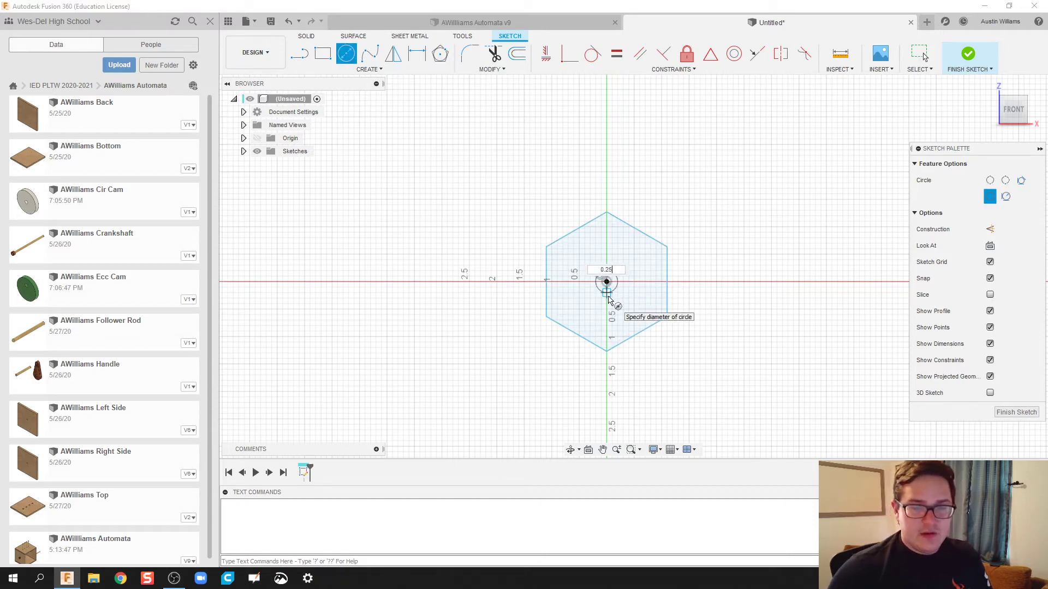
{"action": "key", "text": "Return"}
{"action": "key", "text": "Escape"}
{"action": "left_click", "coordinate": [964, 57]}
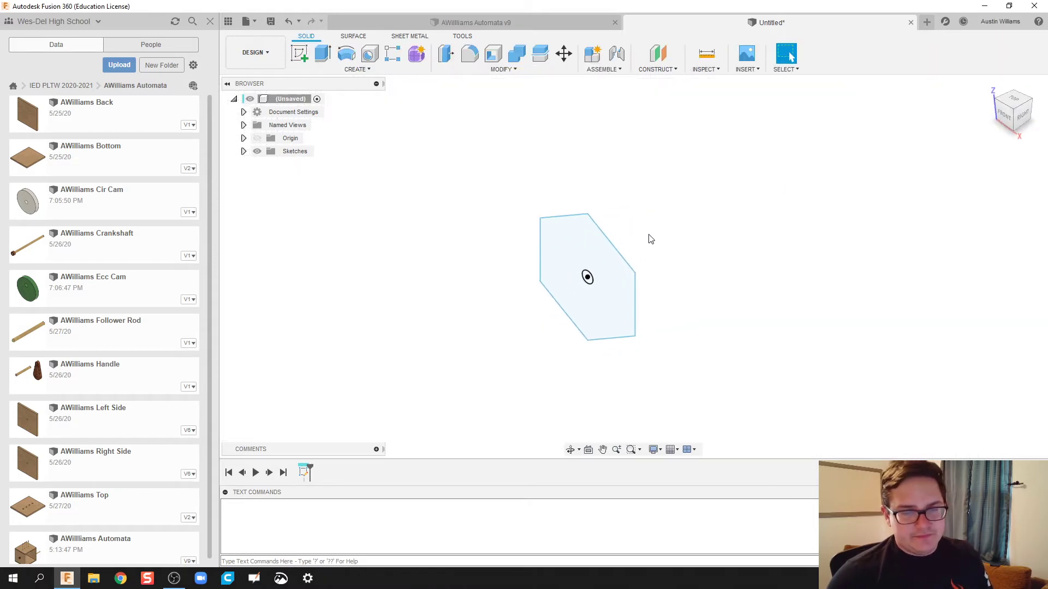
- Extrude the hexagonal profile around the shaft hole 0.25 in to one side as a new body
{"action": "key", "text": "e"}
{"action": "left_click", "coordinate": [603, 304]}
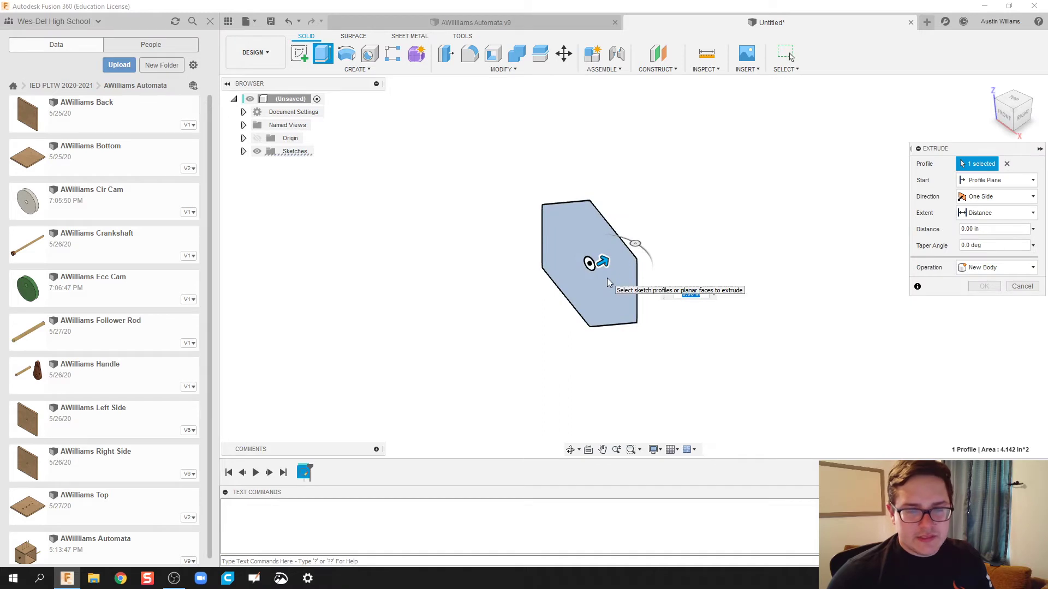
{"action": "type", "text": "0.25"}
{"action": "key", "text": "Return"}
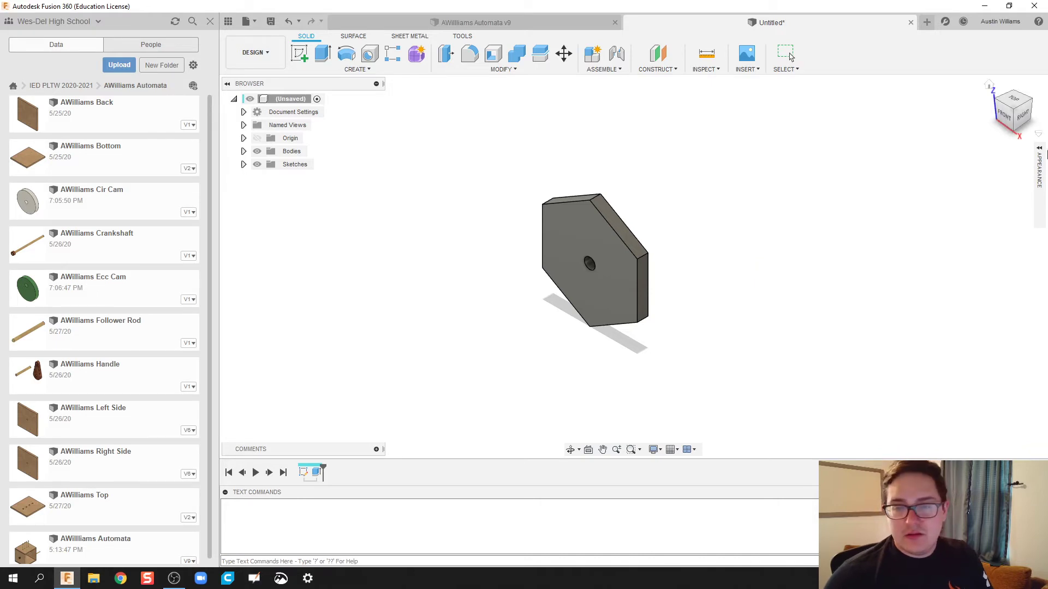
- Apply the Plastic - Matte (Blue) appearance to the hexagonal cam body
{"action": "key", "text": "a"}
{"action": "left_click", "coordinate": [866, 319]}
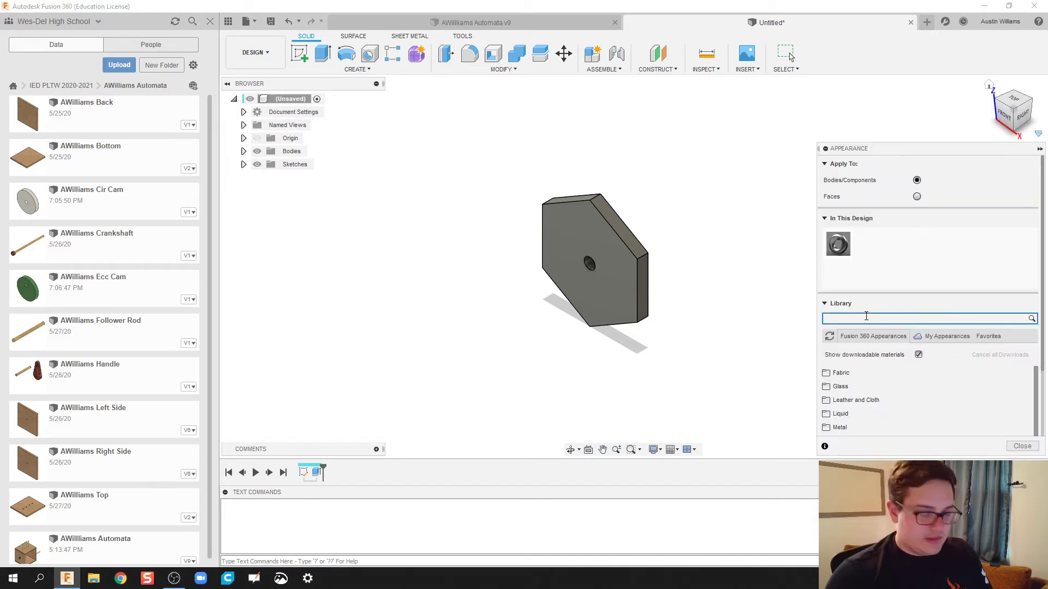
{"action": "type", "text": "blue"}
{"action": "key", "text": "Return"}
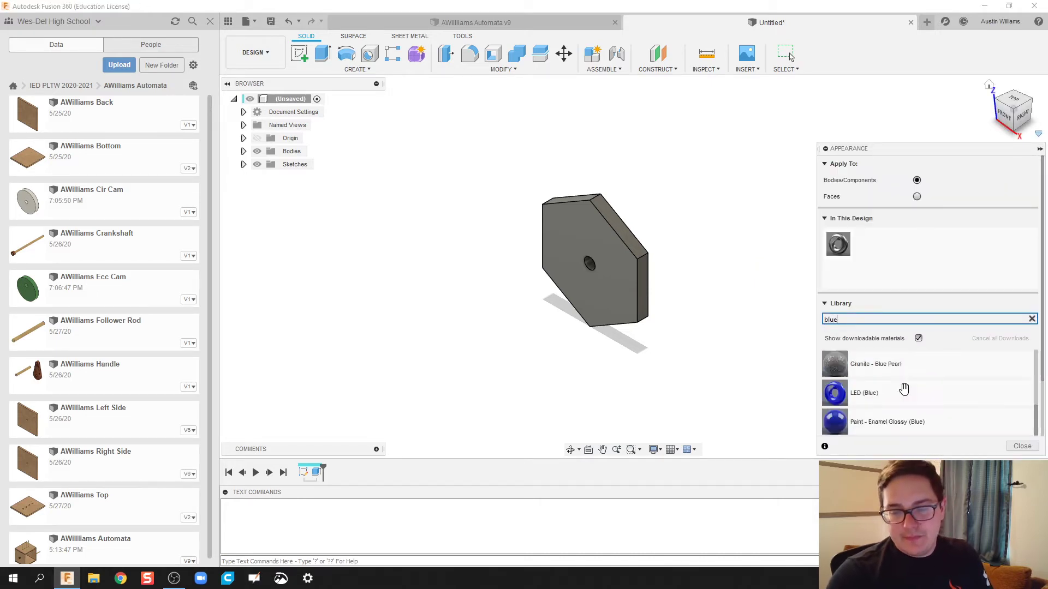
{"action": "left_click_drag", "start_coordinate": [811, 412], "coordinate": [614, 275]}
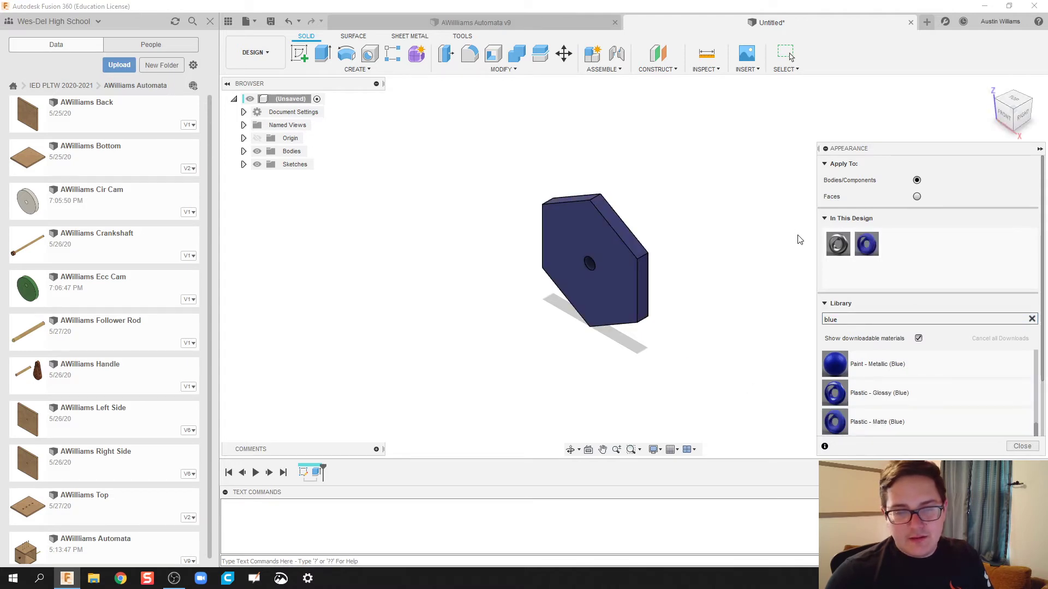
{"action": "left_click", "coordinate": [1040, 149]}
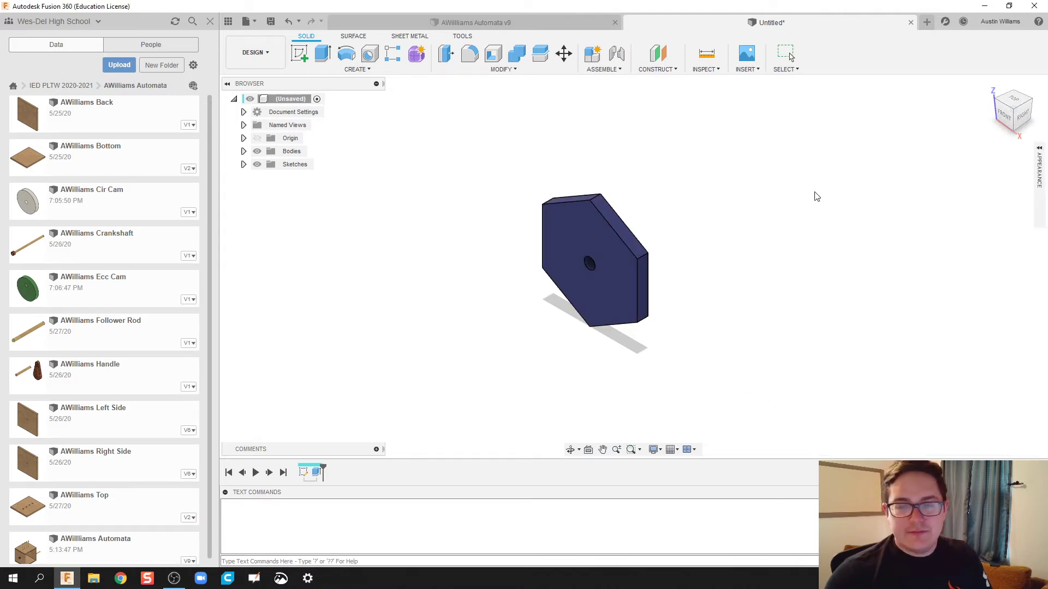
- Save the hexagonal cam in the automata project folder, named with the author's name prefix followed by "Hex Cam"
{"action": "key", "text": "ctrl+s"}
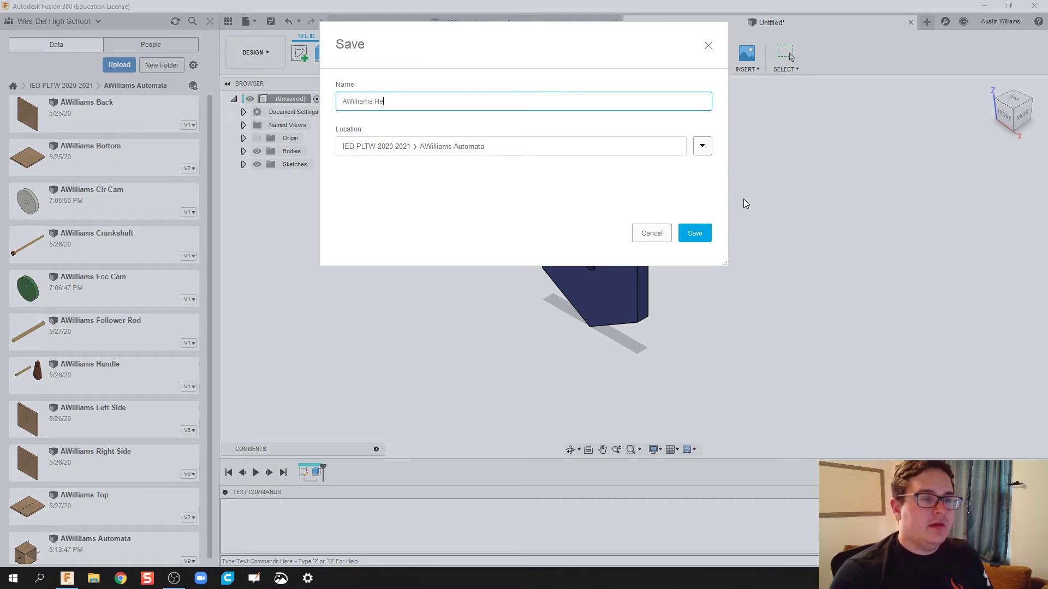
{"action": "type", "text": "AWilliams Hex Cam"}
{"action": "key", "text": "Return"}
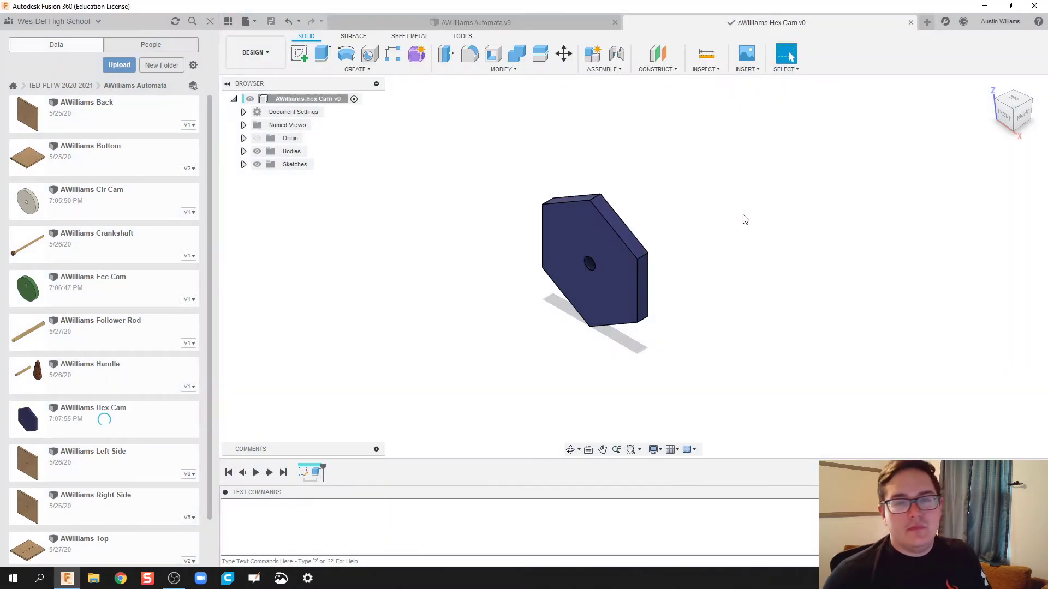
- Close the saved hexagonal cam and start a front (XZ) plane sketch in a new design for the fourth cam
{"action": "left_click", "coordinate": [911, 23]}
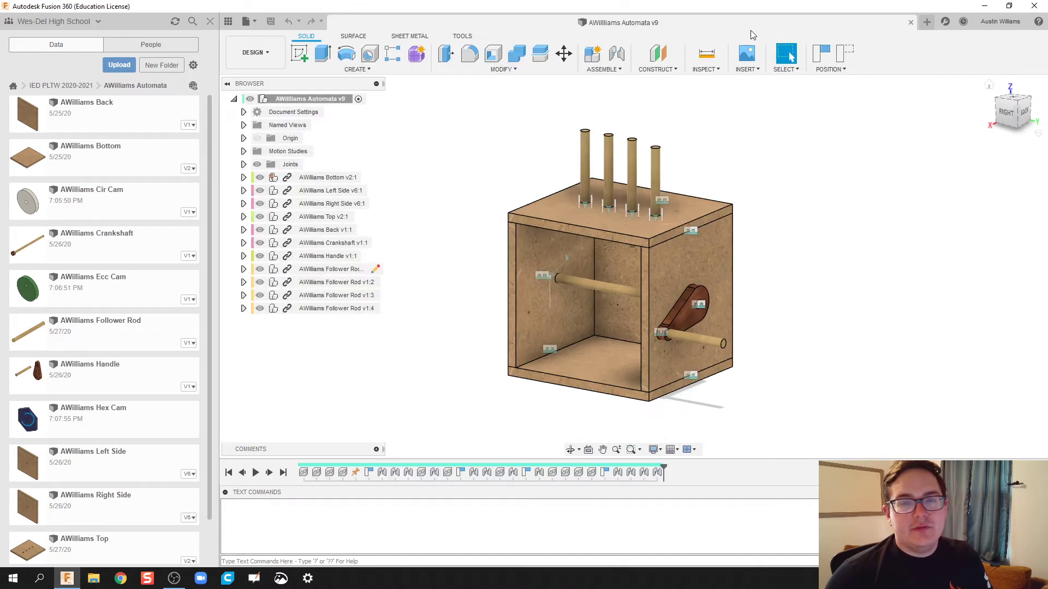
{"action": "left_click", "coordinate": [927, 22]}
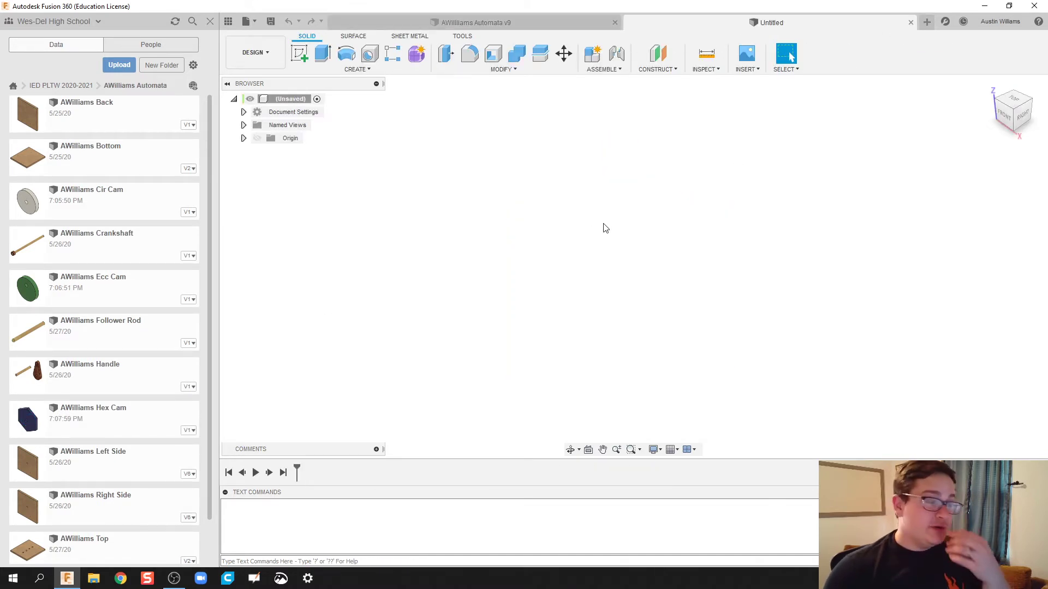
{"action": "left_click", "coordinate": [299, 54]}
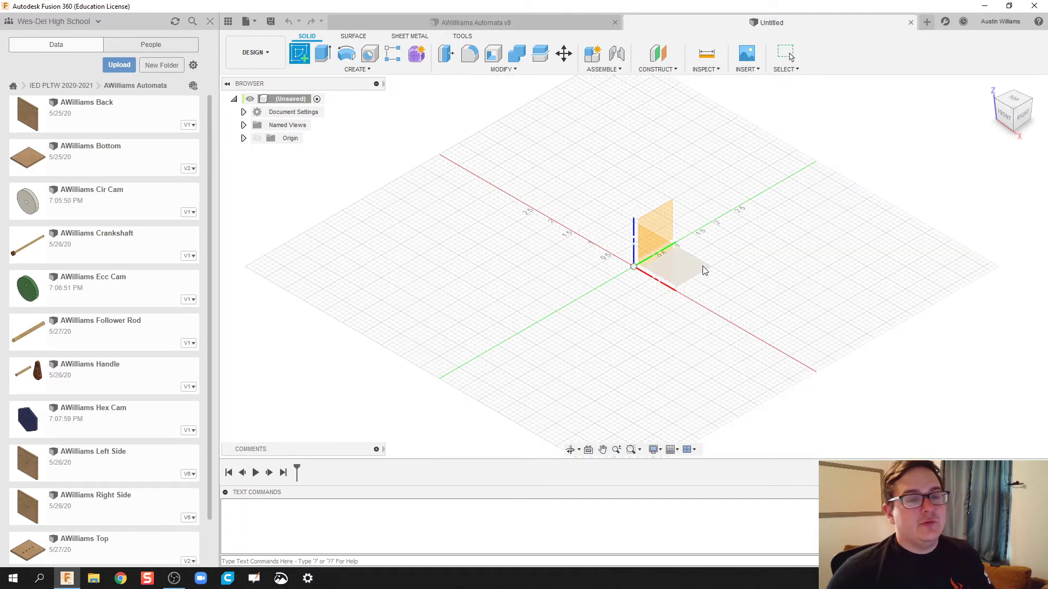
{"action": "left_click", "coordinate": [656, 262]}
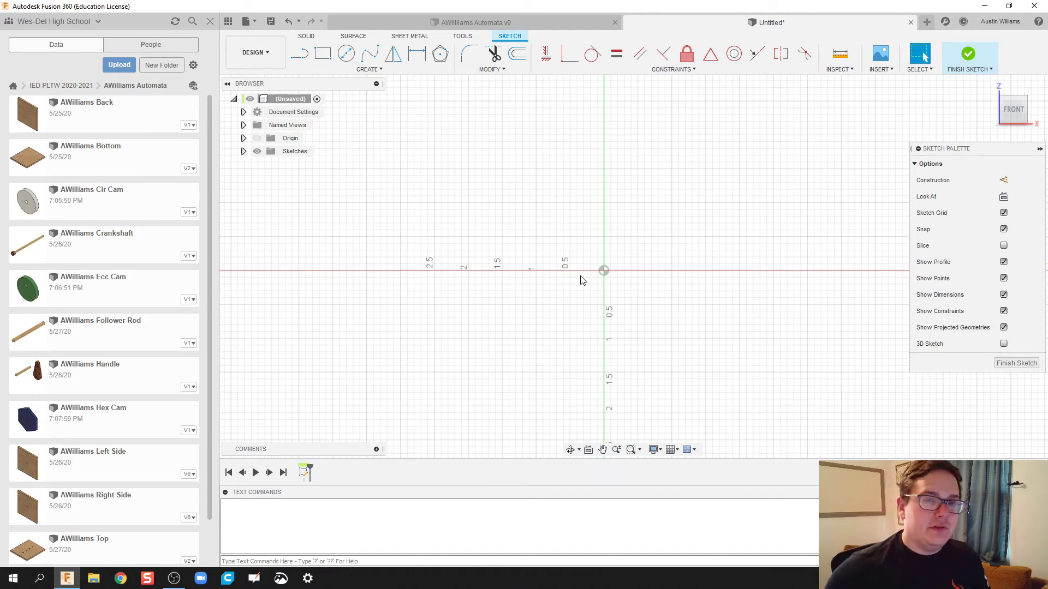
- Draw a 0.25 in diameter shaft-hole circle centred on the origin of the fourth cam's sketch
{"action": "left_click", "coordinate": [346, 54]}
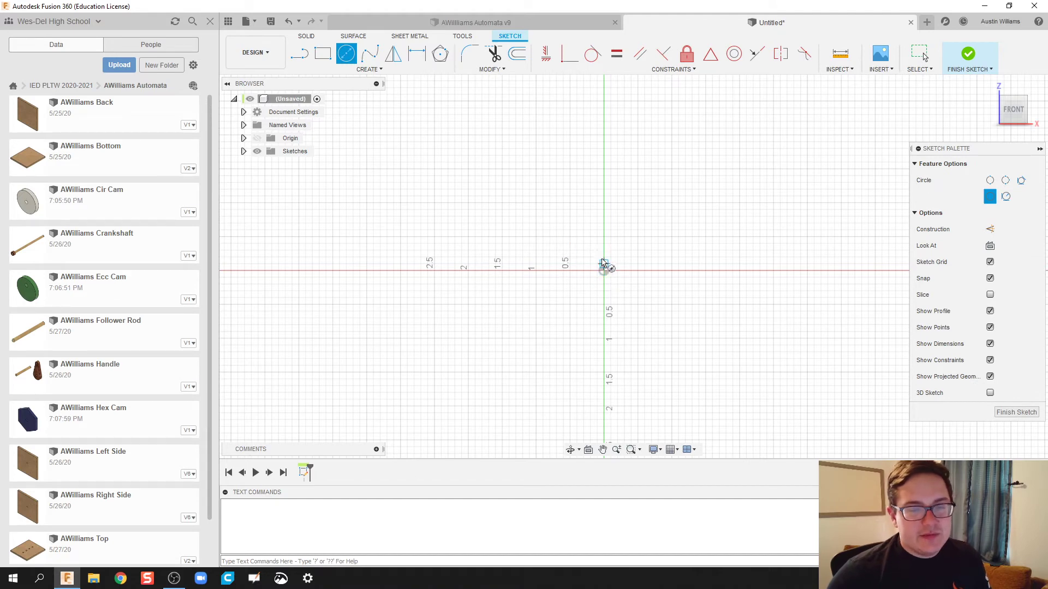
{"action": "scroll", "coordinate": [605, 276], "scroll_direction": "up", "scroll_amount": 2}
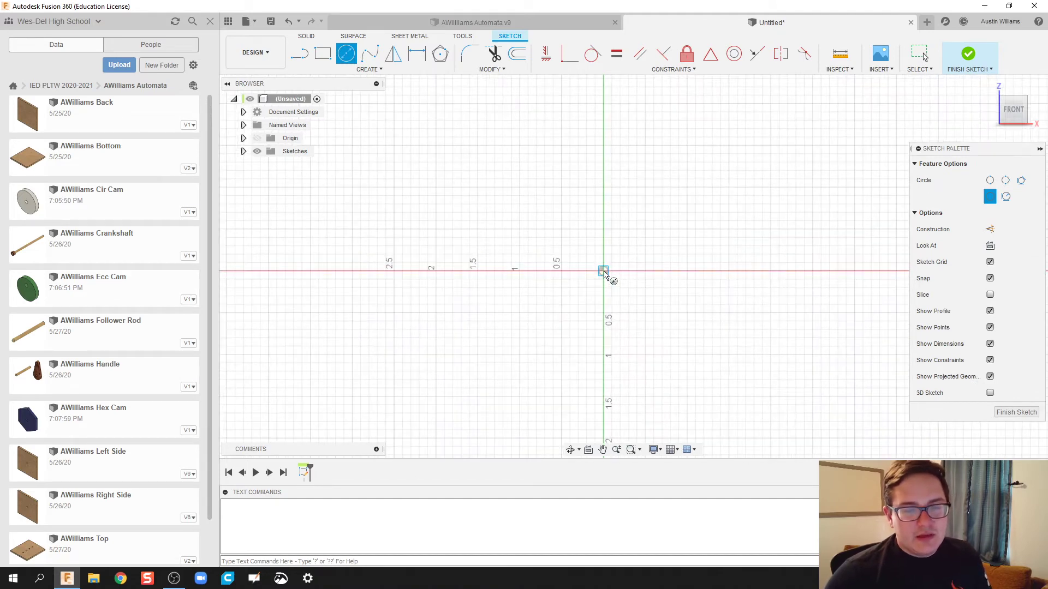
{"action": "left_click", "coordinate": [603, 271]}
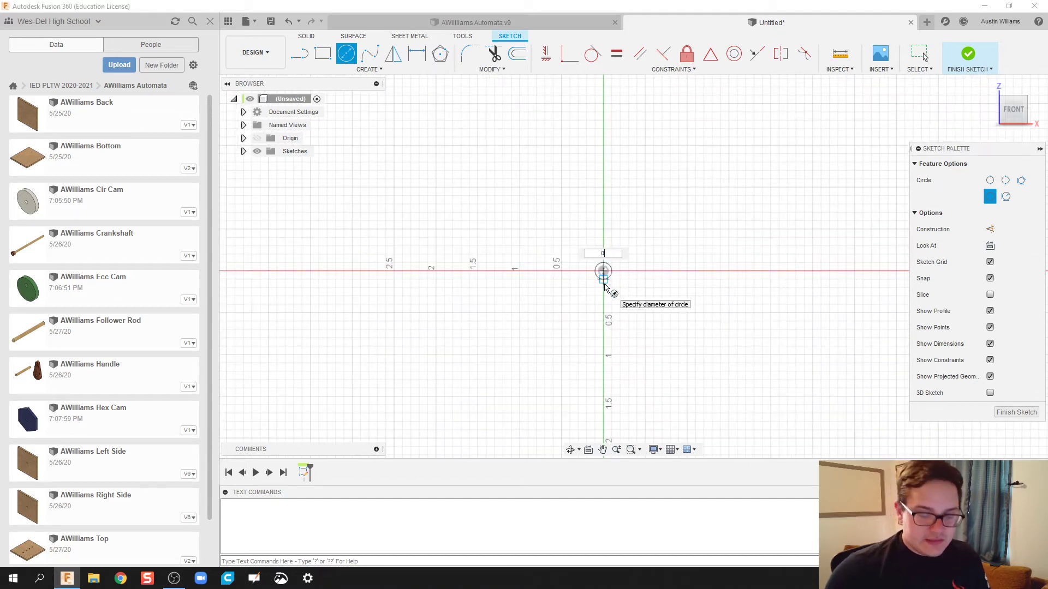
{"action": "type", "text": "0.25"}
{"action": "key", "text": "Return"}
{"action": "key", "text": "Escape"}
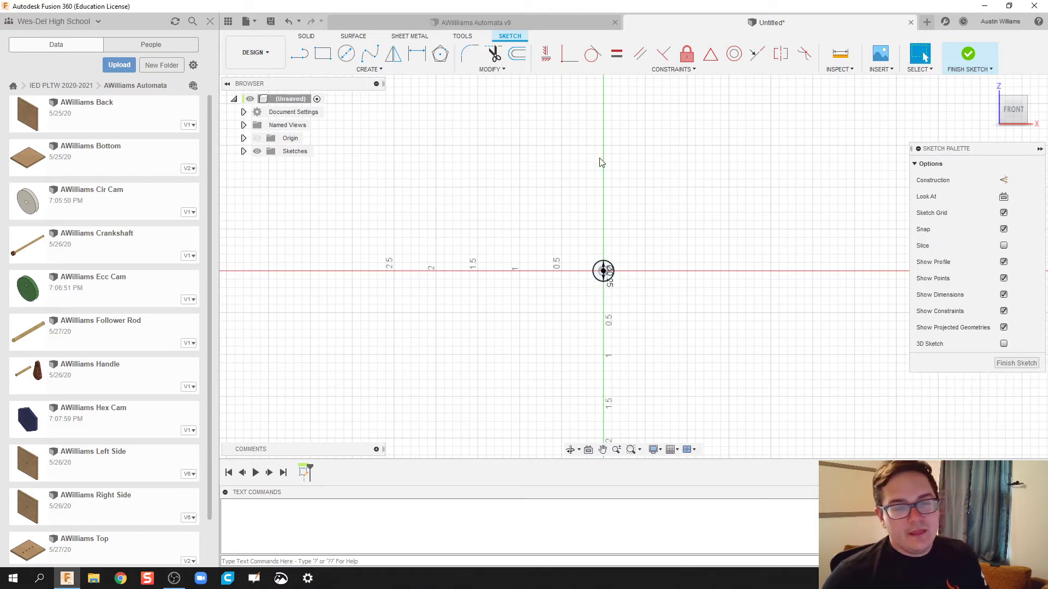
- Draw a 1.5 in vertical line upward from the origin and convert it to construction geometry
{"action": "key", "text": "l"}
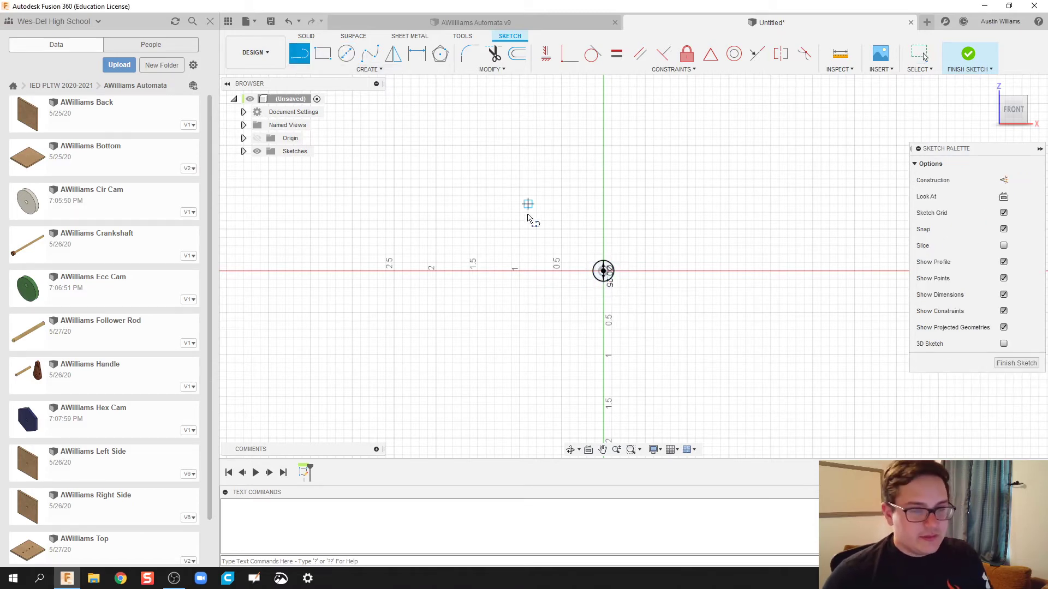
{"action": "left_click", "coordinate": [602, 271]}
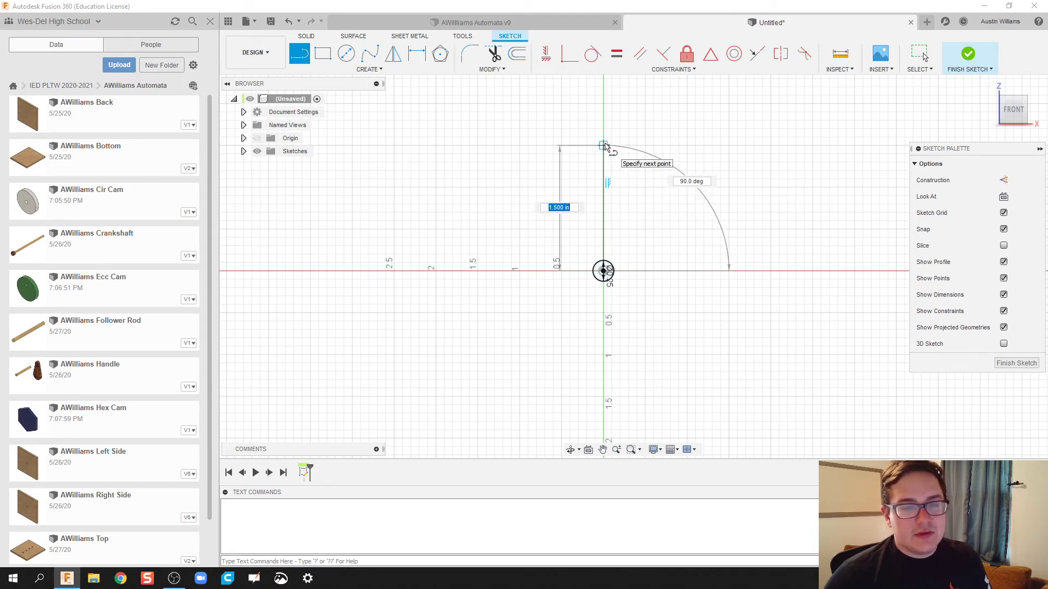
{"action": "left_click", "coordinate": [603, 146]}
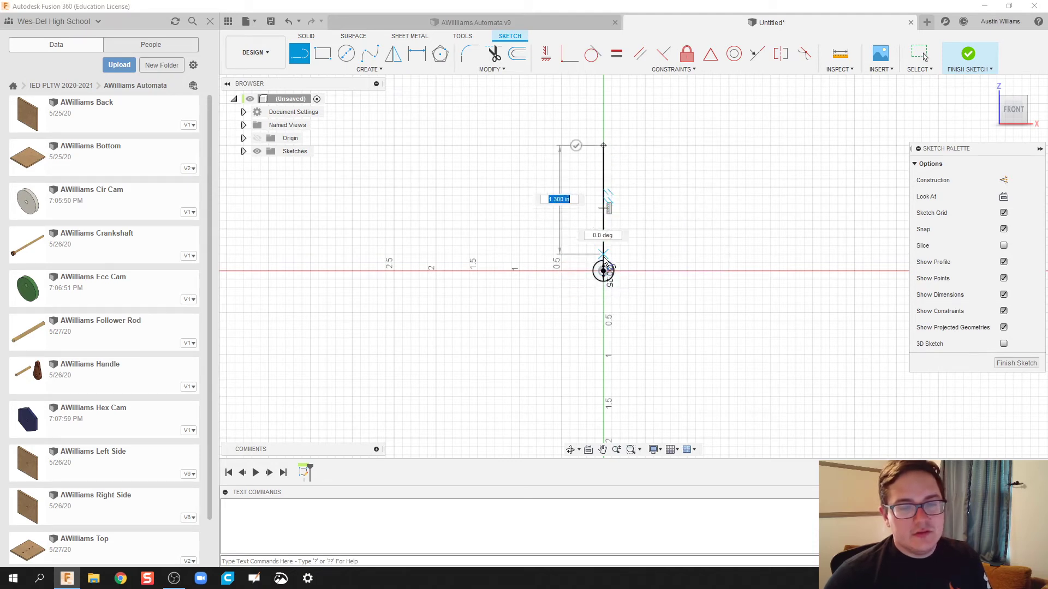
{"action": "key", "text": "Escape"}
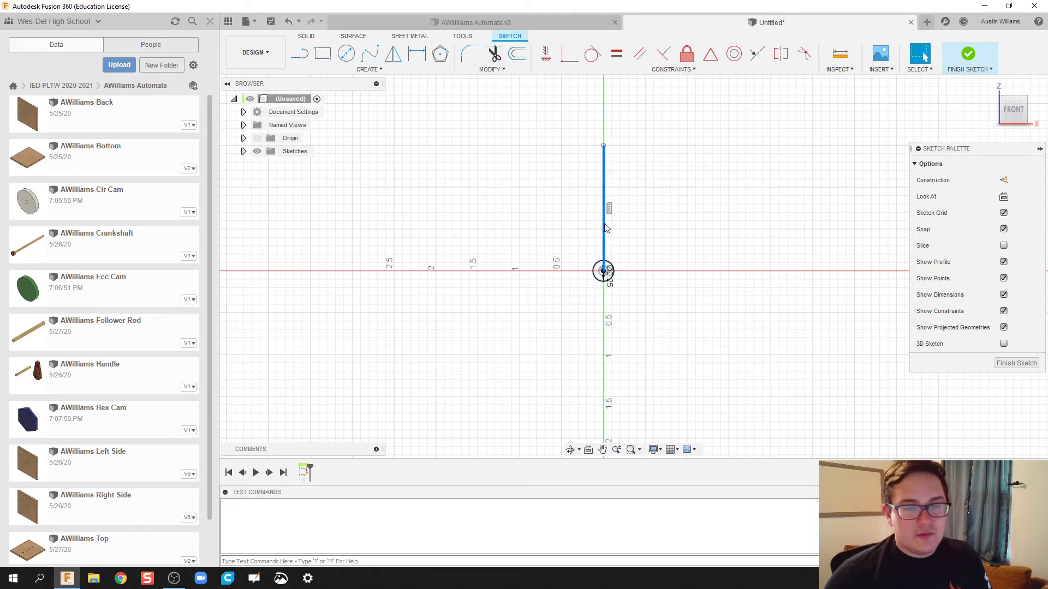
{"action": "right_click", "coordinate": [604, 224]}
{"action": "left_click", "coordinate": [620, 303]}
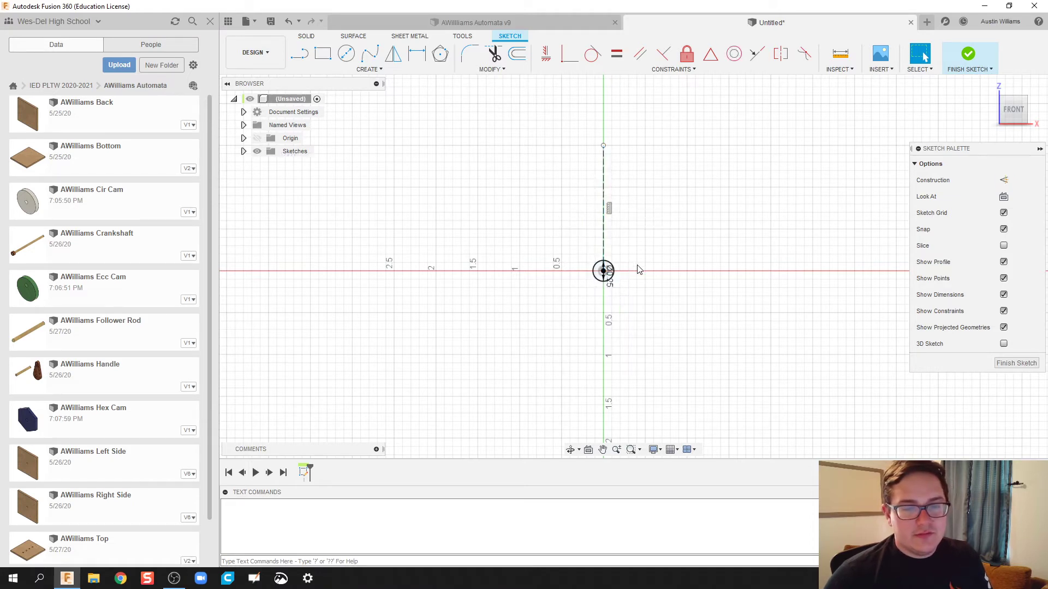
- Draw a 1.25 in horizontal line from the origin along positive X and make it a construction line
{"action": "key", "text": "l"}
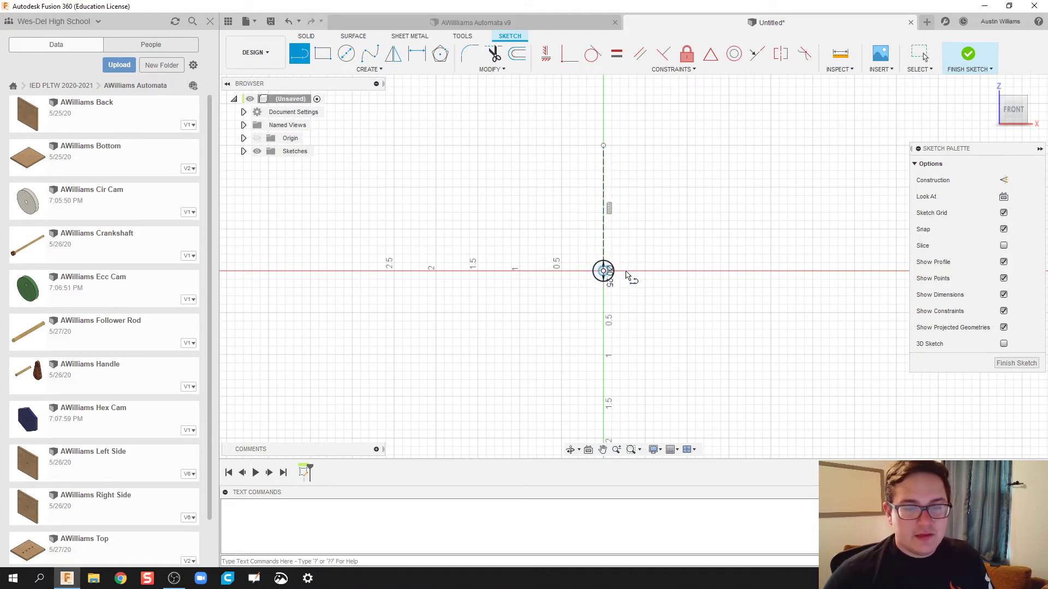
{"action": "left_click", "coordinate": [603, 271]}
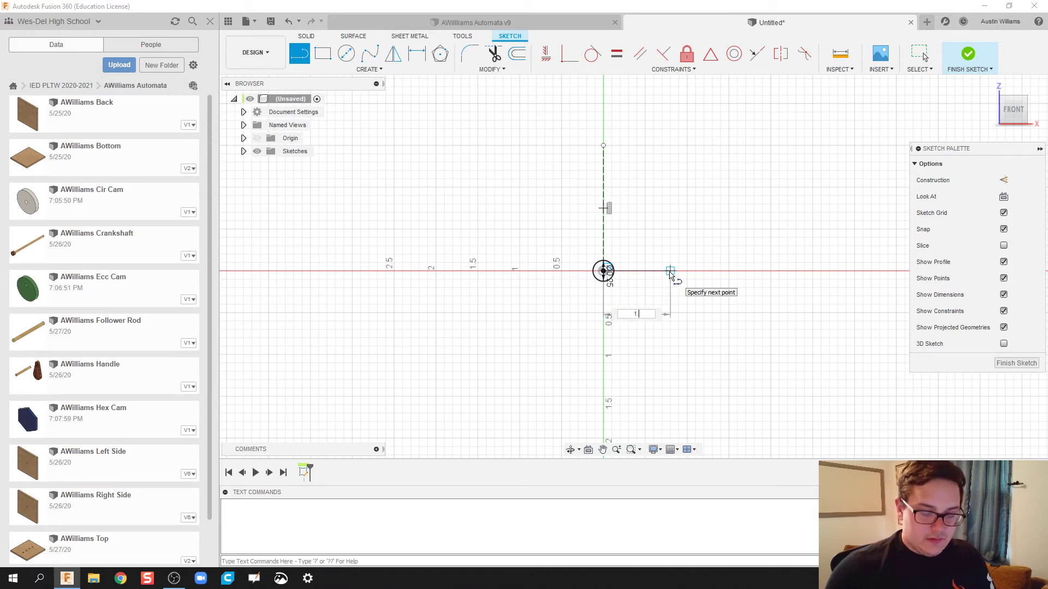
{"action": "key", "text": "Return"}
{"action": "key", "text": "Escape"}
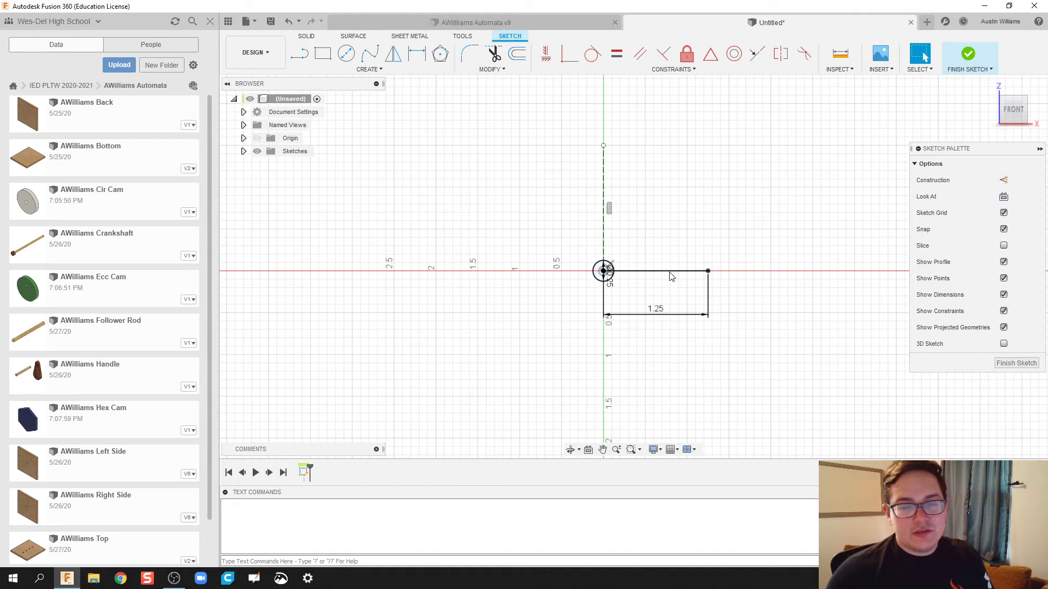
{"action": "left_click", "coordinate": [671, 277]}
{"action": "right_click", "coordinate": [671, 276]}
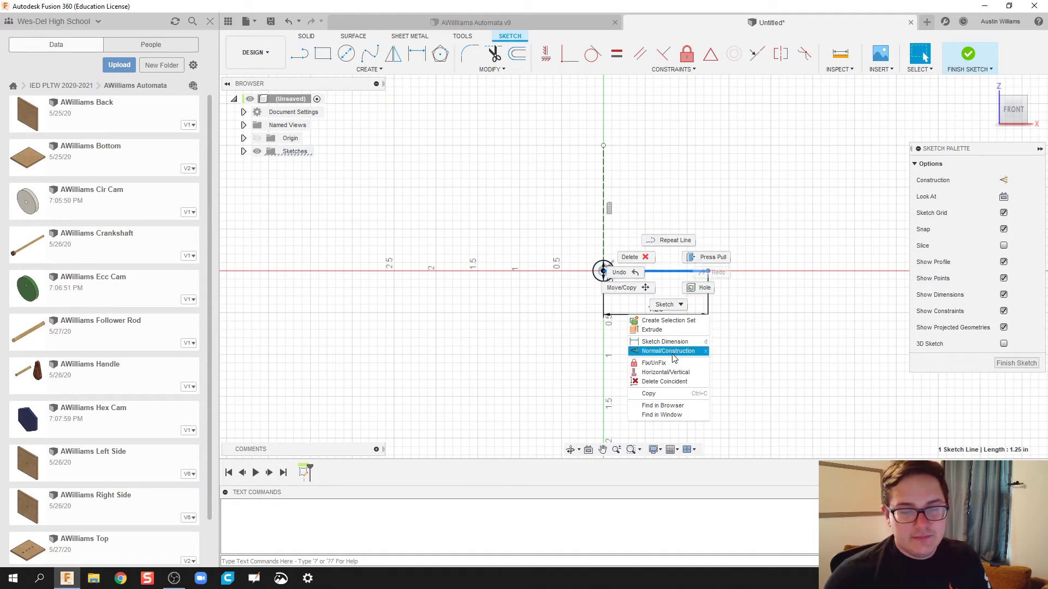
{"action": "left_click", "coordinate": [672, 352]}
- Draw a 1 in vertical line downward from the origin and change it to construction geometry
{"action": "key", "text": "l"}
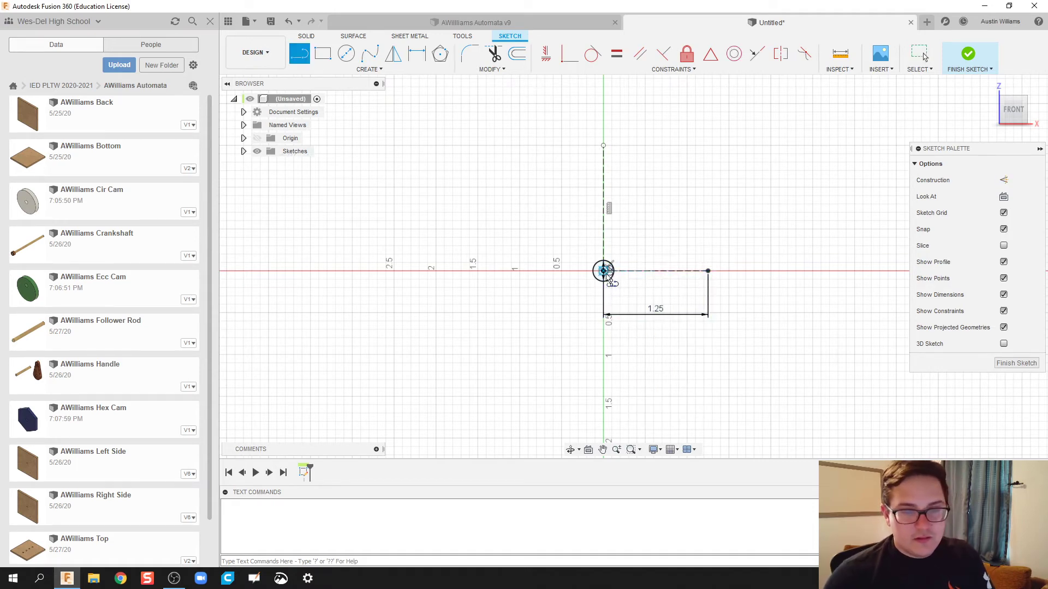
{"action": "left_click", "coordinate": [603, 271]}
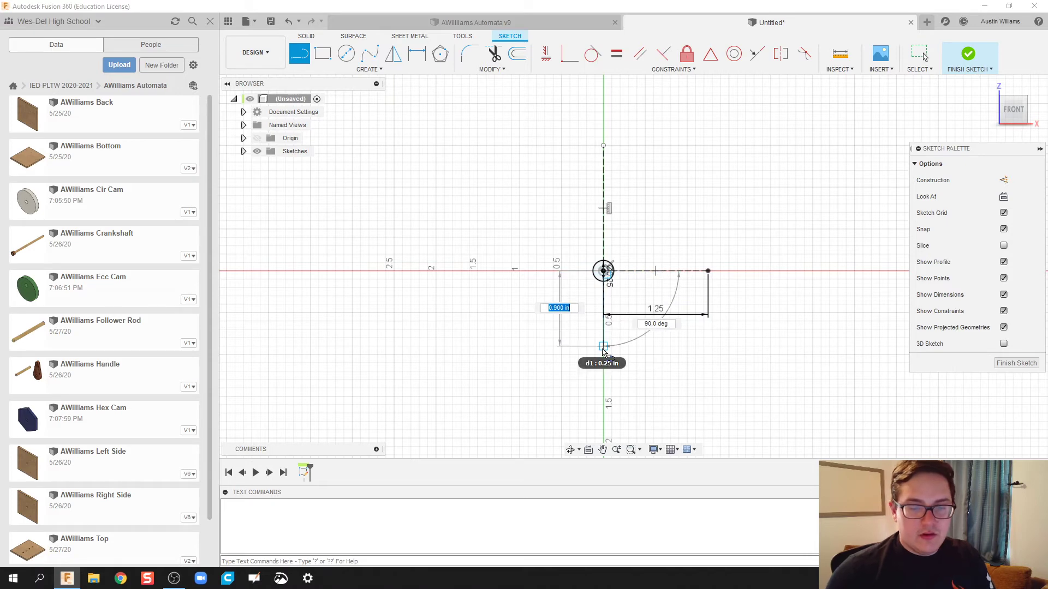
{"action": "left_click", "coordinate": [603, 354]}
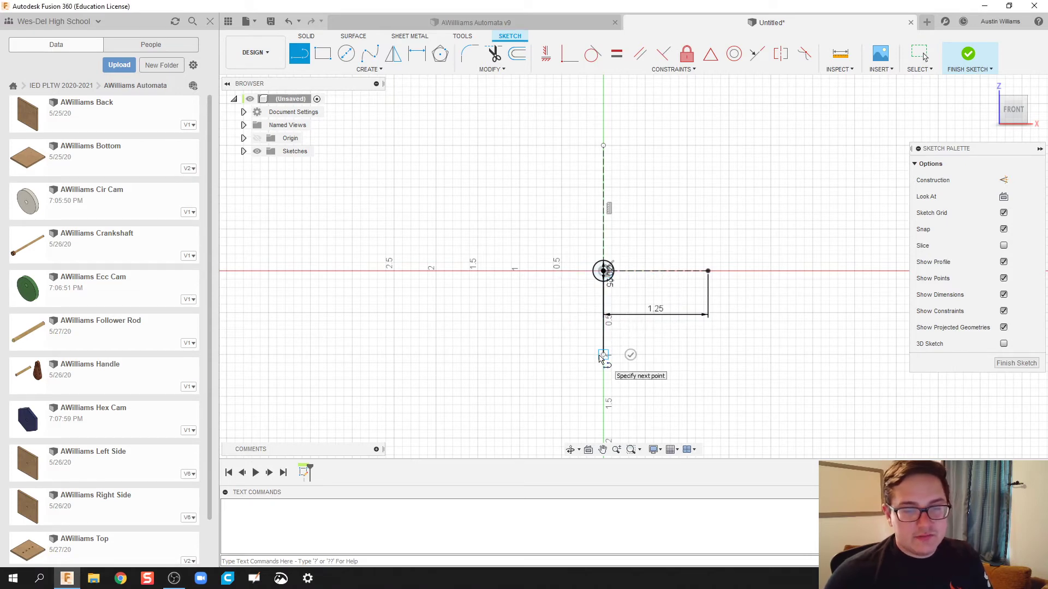
{"action": "key", "text": "Escape"}
{"action": "left_click", "coordinate": [604, 338]}
{"action": "right_click", "coordinate": [604, 338]}
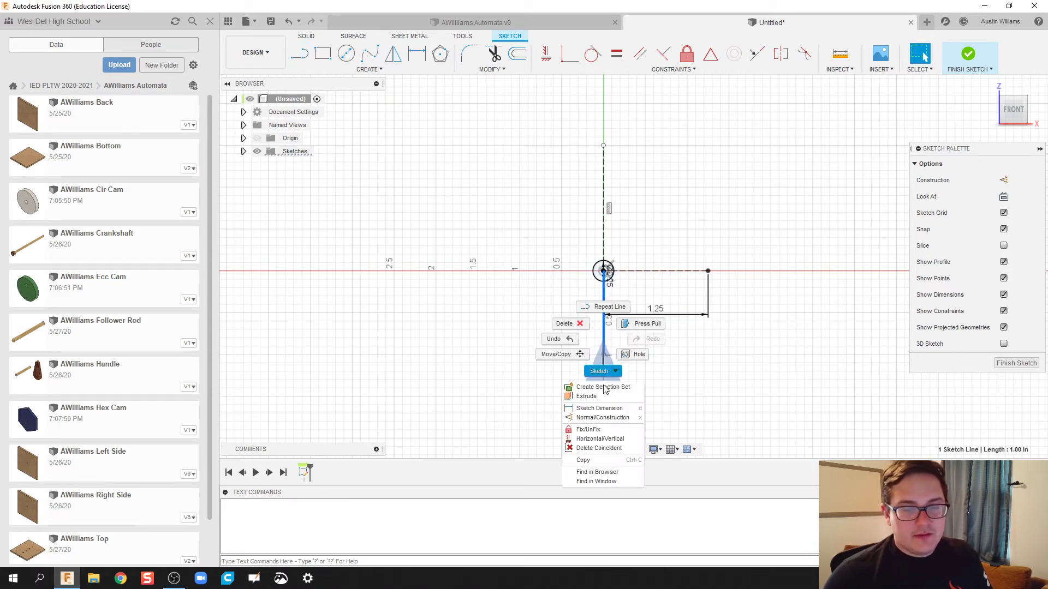
{"action": "left_click", "coordinate": [603, 418]}
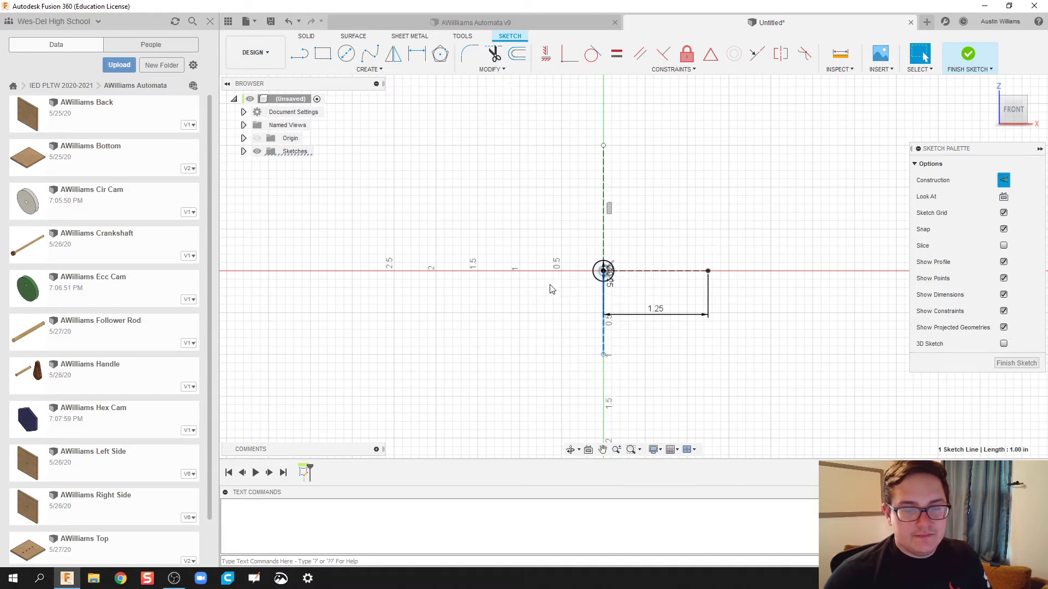
- Draw a 0.75 in horizontal line from the origin along negative X and make it a construction line
{"action": "key", "text": "l"}
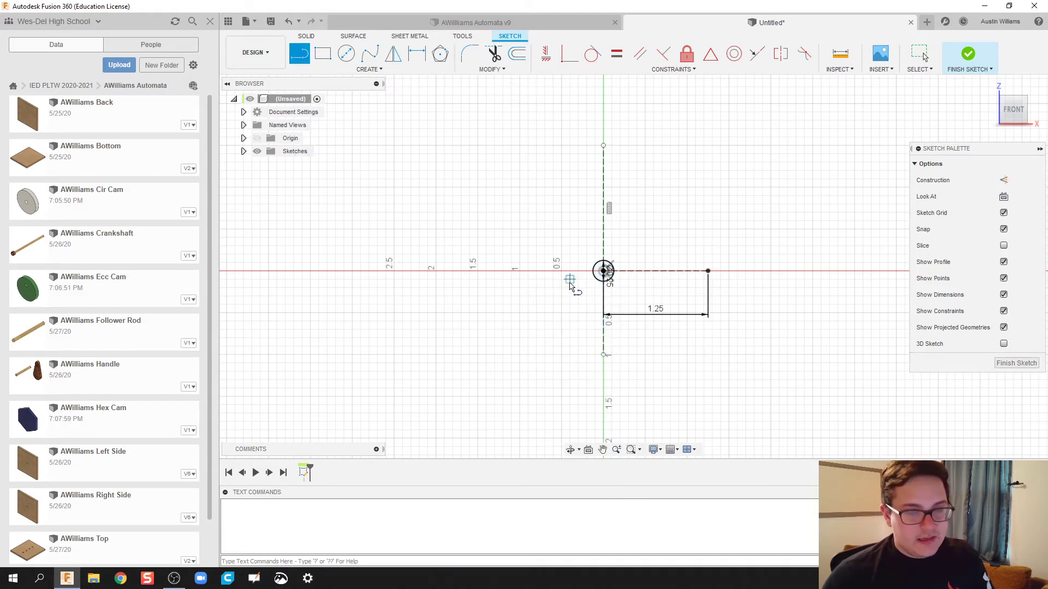
{"action": "left_click_drag", "start_coordinate": [604, 271], "coordinate": [538, 275]}
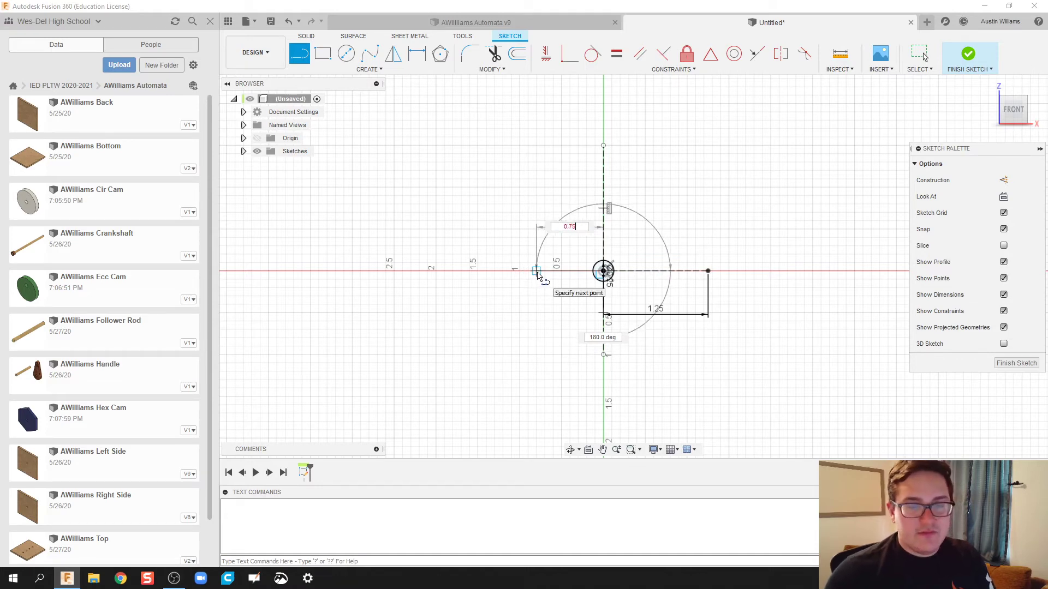
{"action": "type", "text": "0.75"}
{"action": "key", "text": "Return"}
{"action": "key", "text": "Escape"}
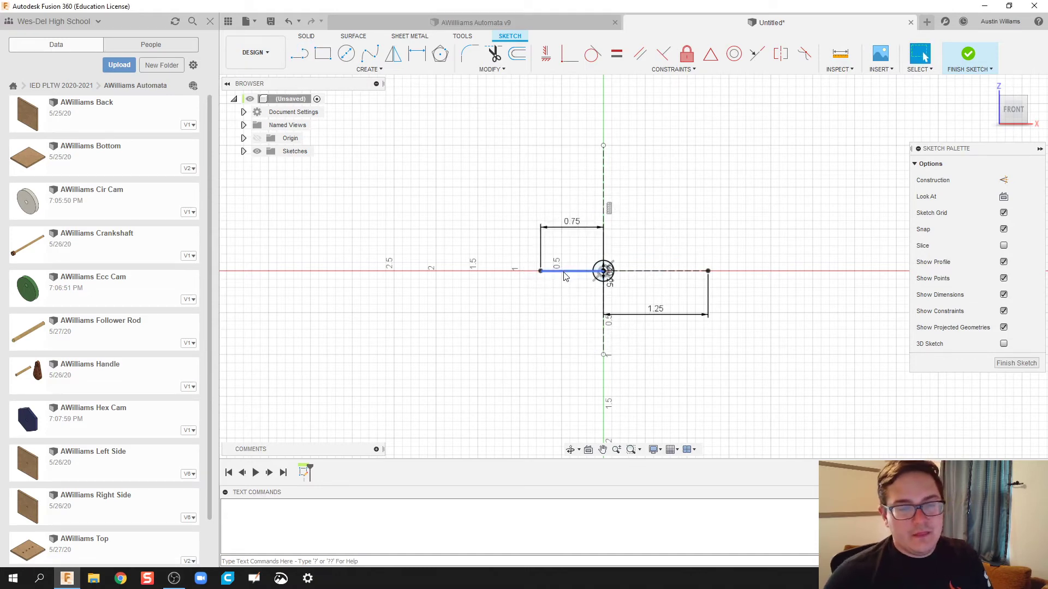
{"action": "right_click", "coordinate": [565, 272]}
{"action": "left_click", "coordinate": [572, 352]}
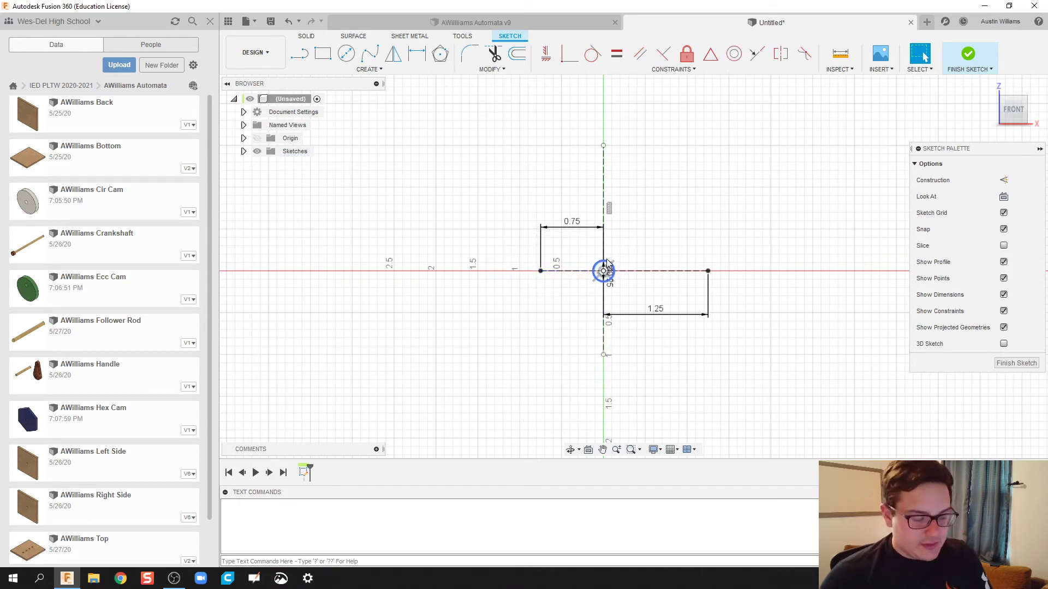
- Draw a 0.5 in vertical line upward from the origin and convert it to a construction line
{"action": "key", "text": "l"}
{"action": "left_click", "coordinate": [604, 272]}
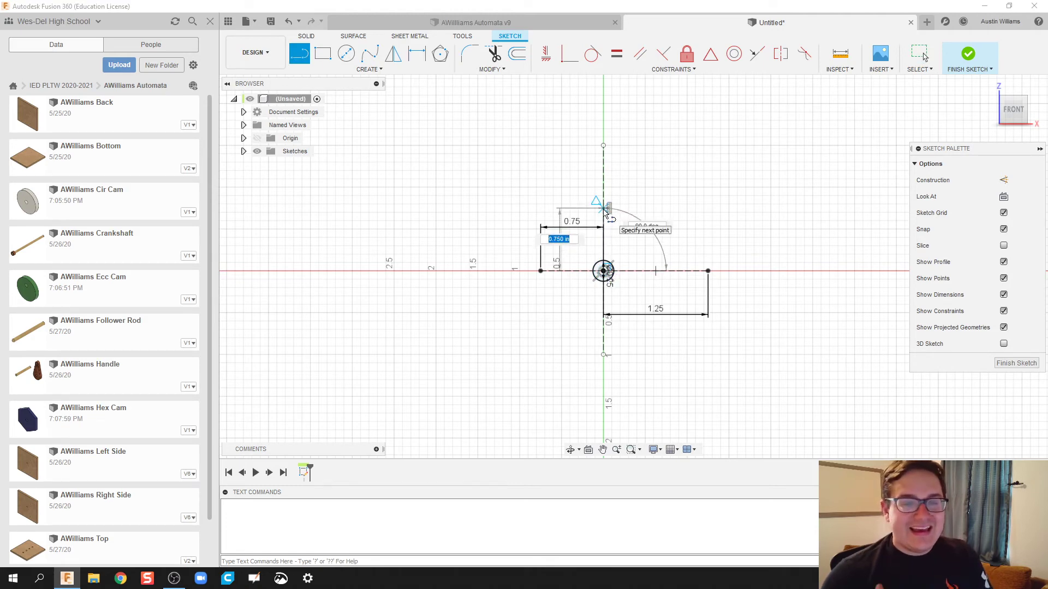
{"action": "key", "text": "Tab"}
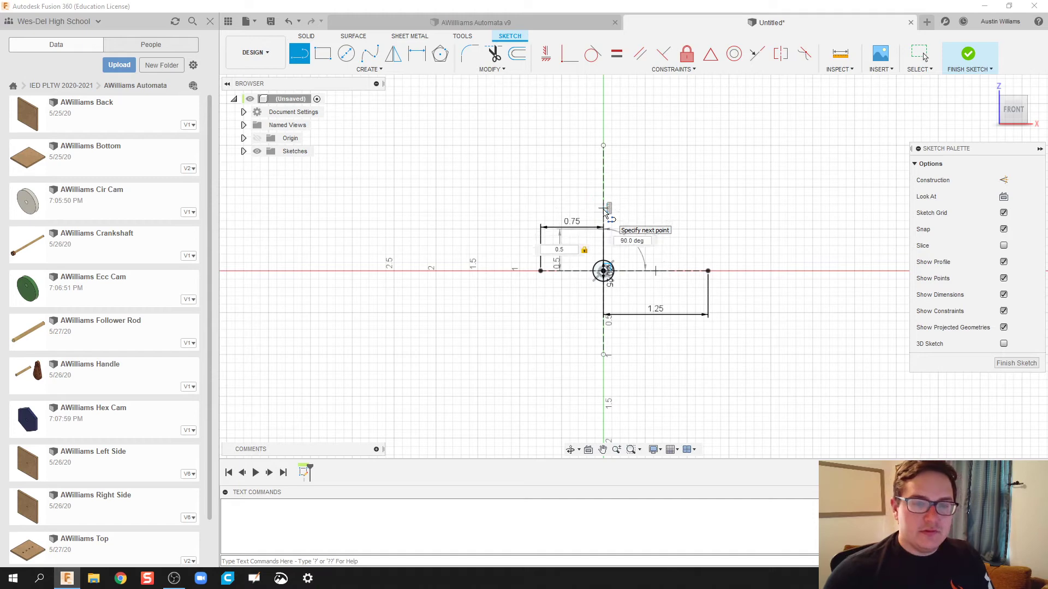
{"action": "key", "text": "Return"}
{"action": "key", "text": "Escape"}
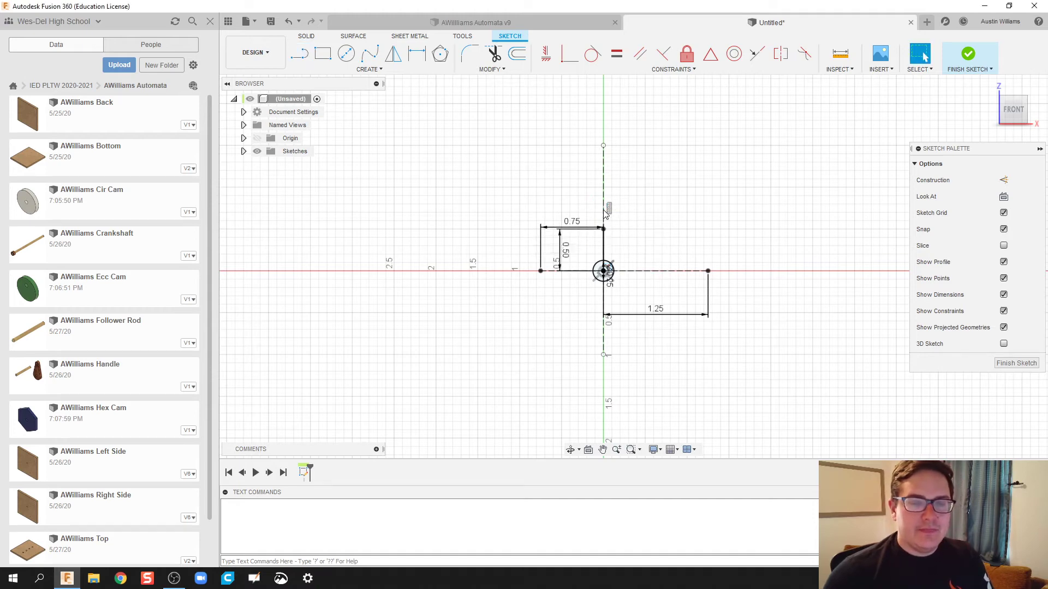
{"action": "scroll", "coordinate": [615, 251], "scroll_direction": "up", "scroll_amount": 2}
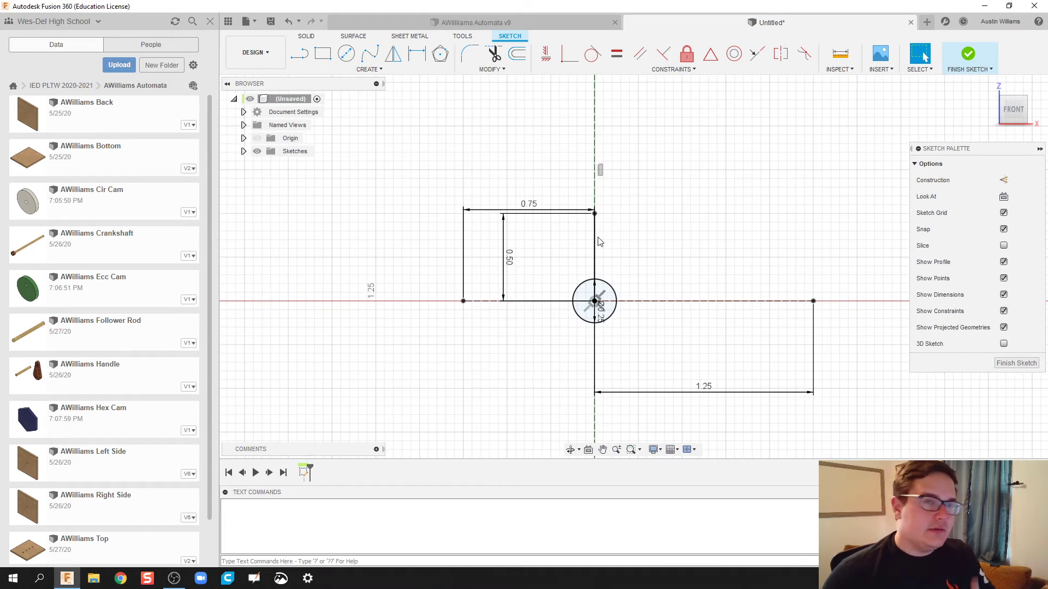
{"action": "left_click", "coordinate": [599, 242]}
{"action": "right_click", "coordinate": [598, 243]}
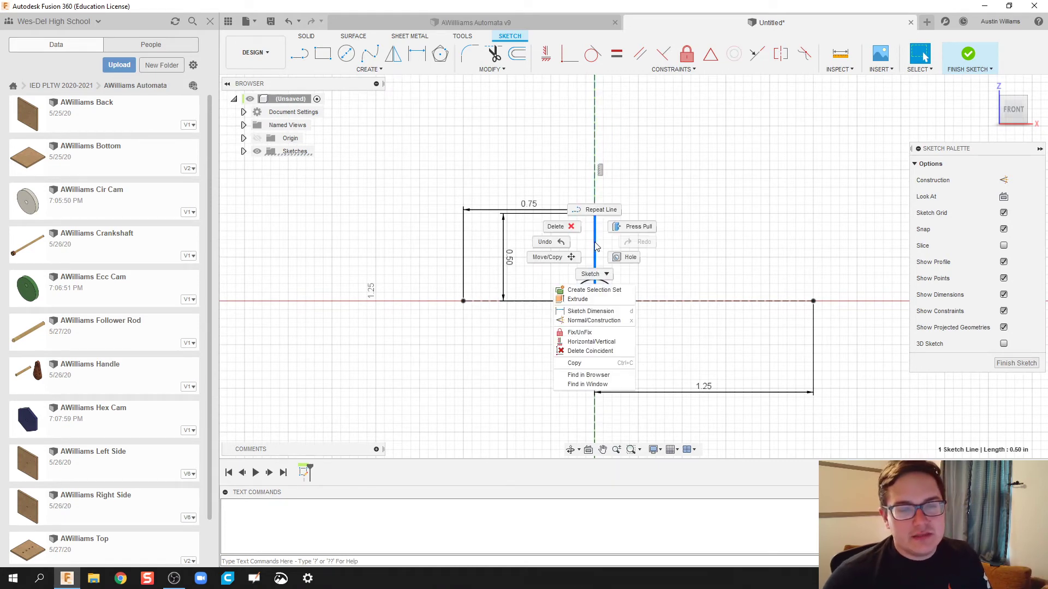
{"action": "left_click", "coordinate": [608, 324]}
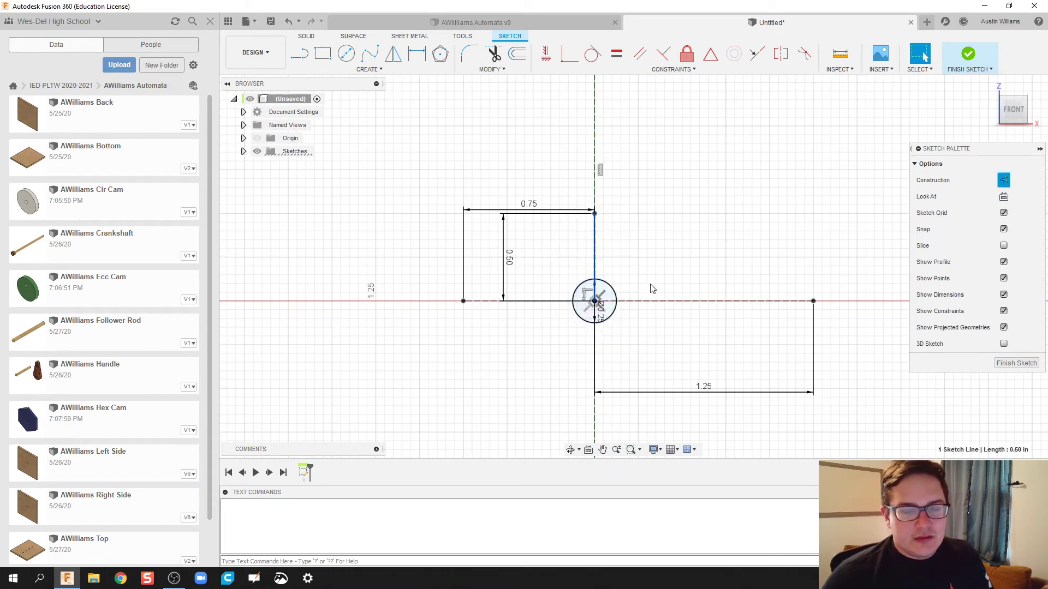
- Draw a 3-point arc from the 0.5 in line's upper end to the 1 in line's lower end, through the 0.75 in line's outer end
{"action": "scroll", "coordinate": [644, 290], "scroll_direction": "down", "scroll_amount": 2}
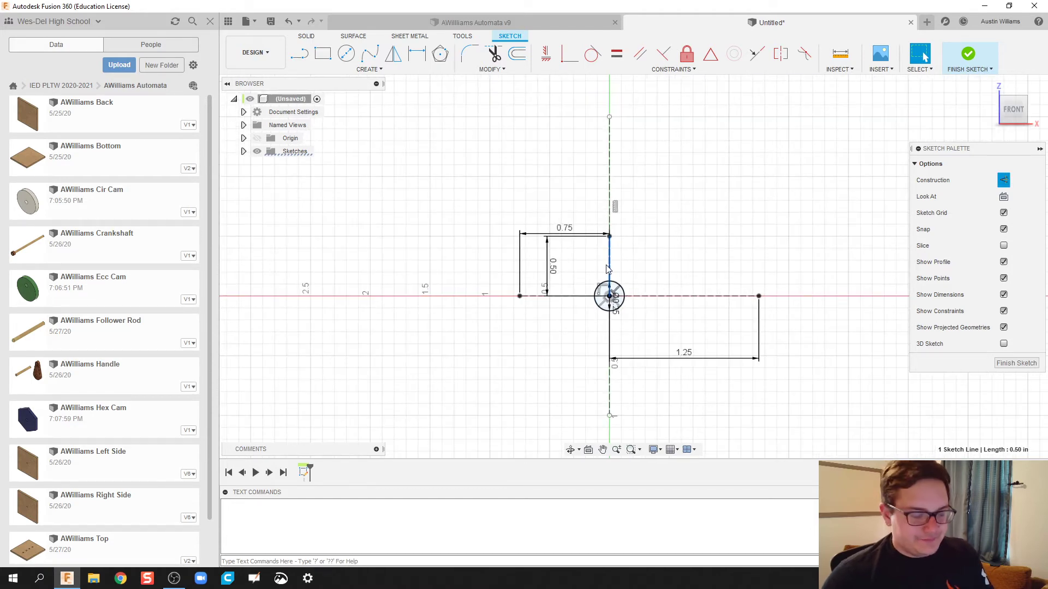
{"action": "left_click", "coordinate": [368, 69]}
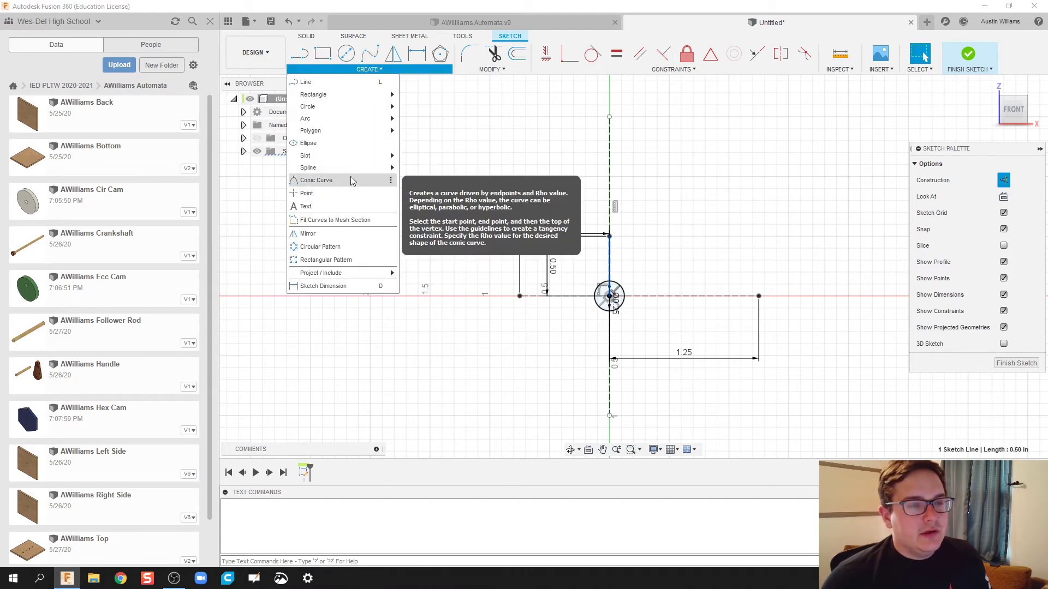
{"action": "mouse_move", "coordinate": [348, 119]}
{"action": "left_click", "coordinate": [423, 119]}
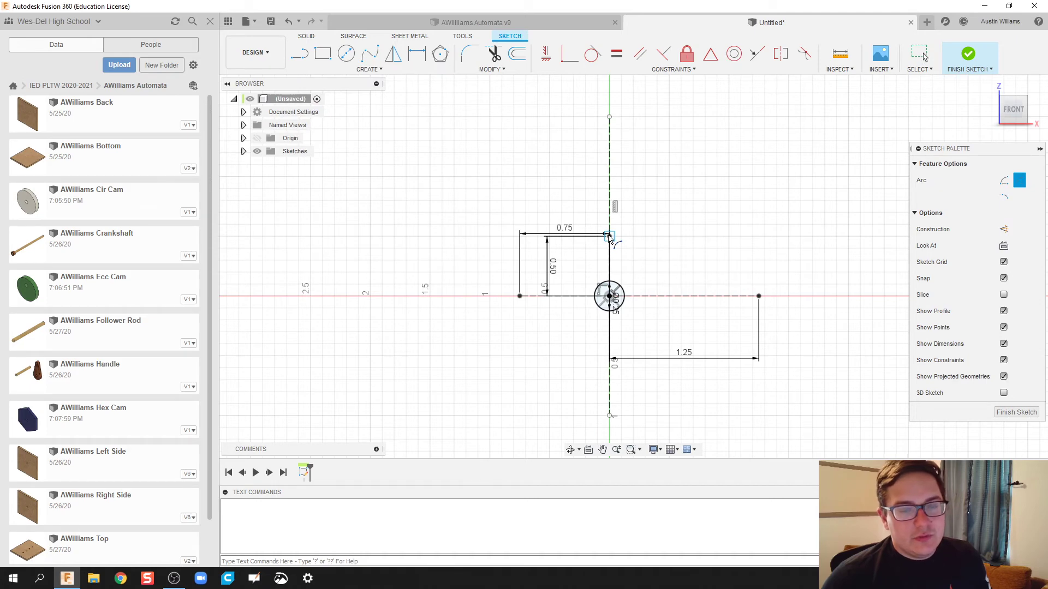
{"action": "left_click", "coordinate": [609, 236]}
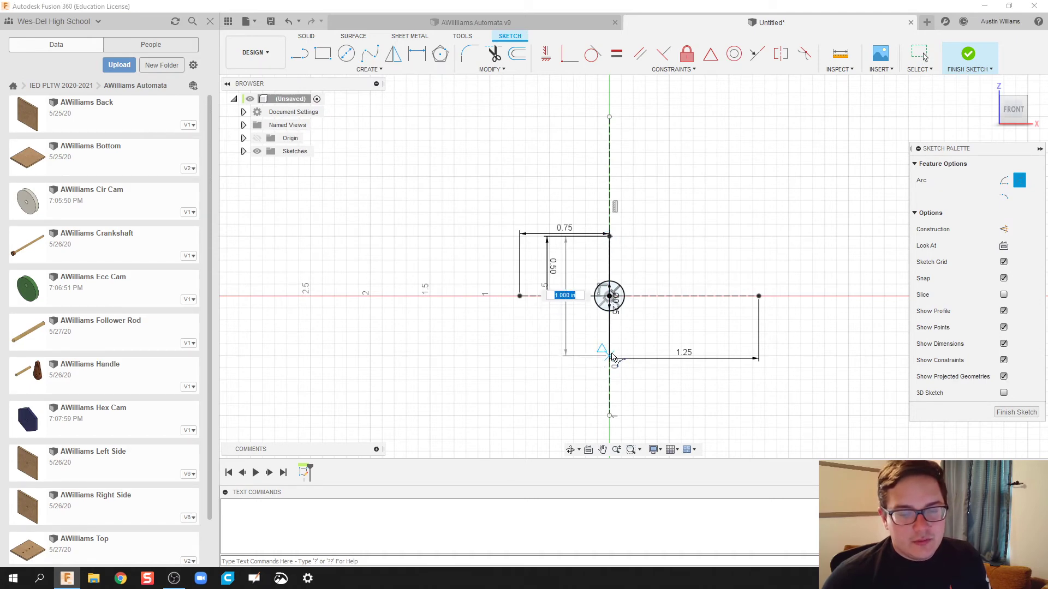
{"action": "scroll", "coordinate": [610, 355], "scroll_direction": "up", "scroll_amount": 2}
{"action": "left_click", "coordinate": [609, 438]}
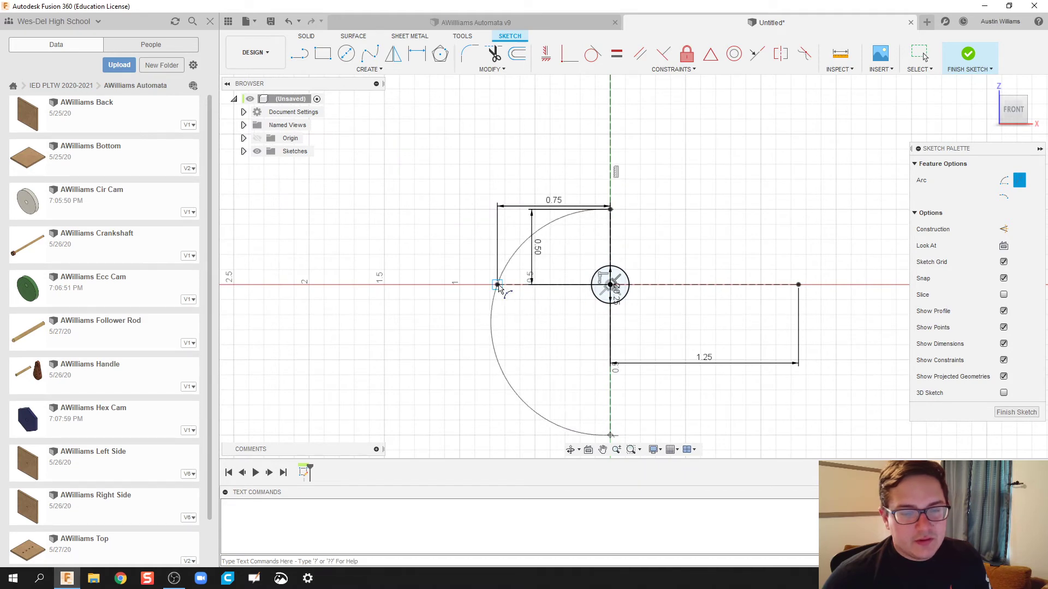
{"action": "left_click", "coordinate": [498, 286]}
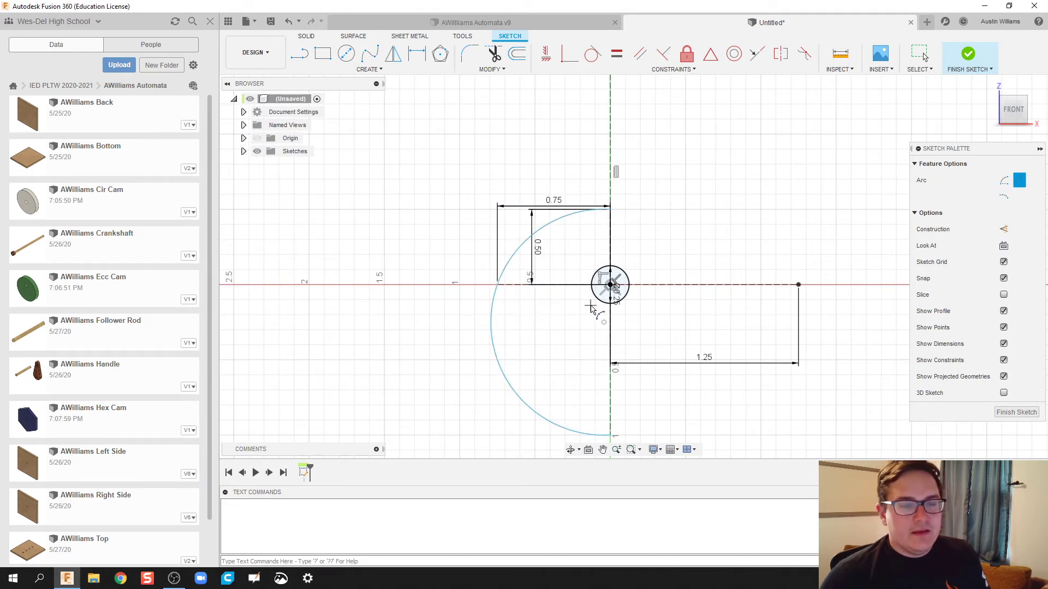
- Draw a 3-point arc from the small arc's lower end to the 1.5 in line's upper end, through the 1.25 in line's outer end
{"action": "scroll", "coordinate": [593, 331], "scroll_direction": "down", "scroll_amount": 2}
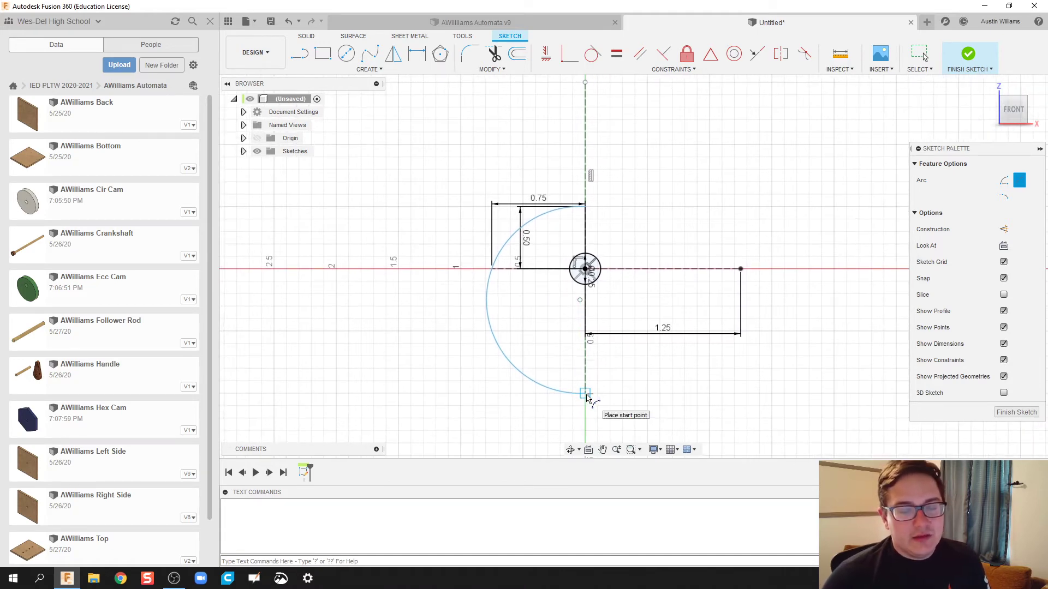
{"action": "left_click", "coordinate": [586, 396]}
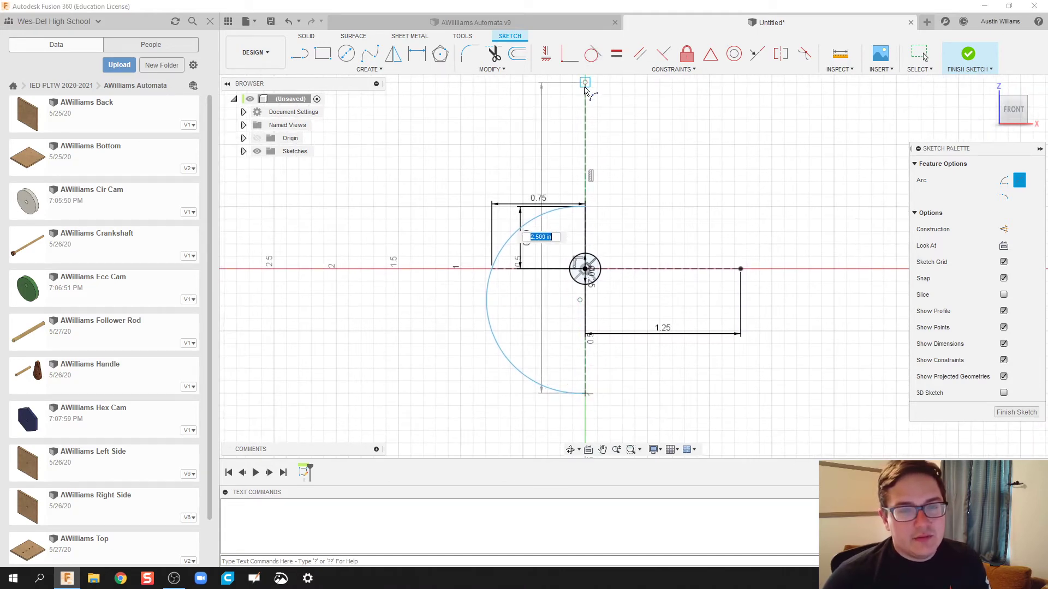
{"action": "left_click", "coordinate": [585, 83]}
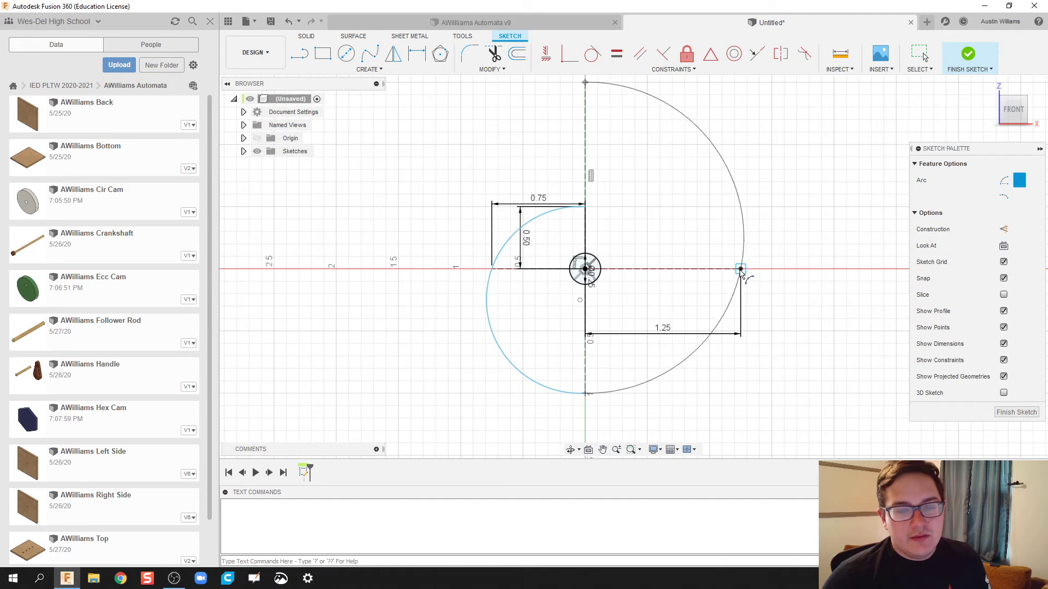
{"action": "left_click", "coordinate": [741, 269]}
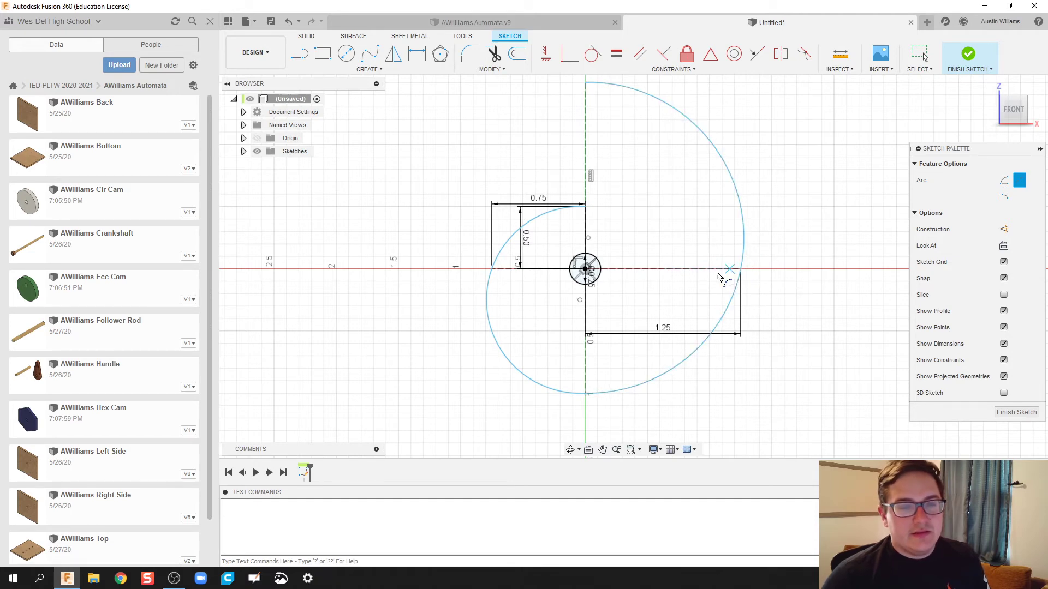
- Close the spiral profile with a vertical line from the large arc's upper end to the small arc's upper end, and finish the sketch
{"action": "key", "text": "l"}
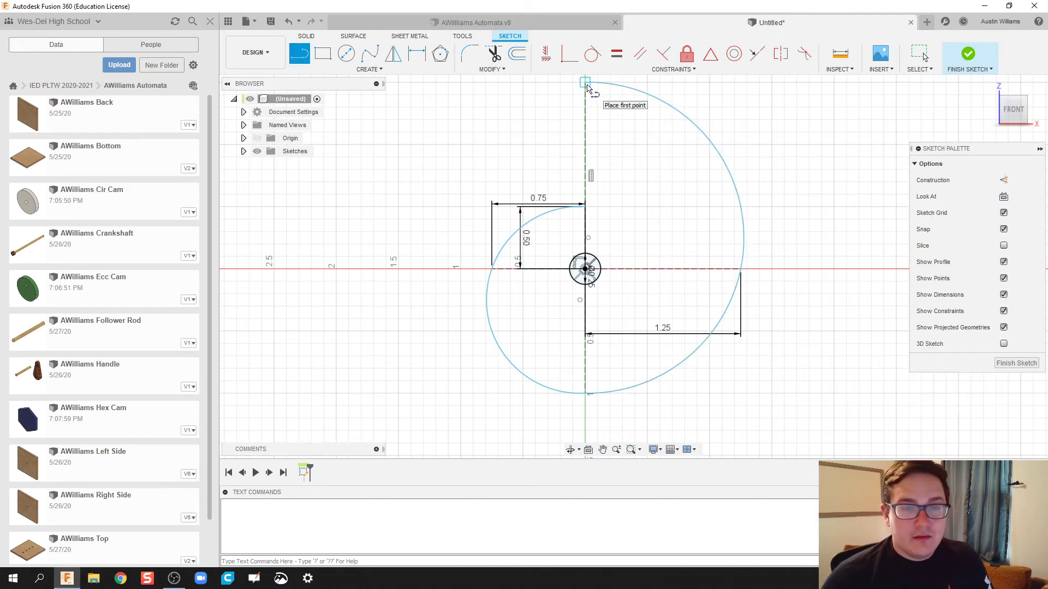
{"action": "left_click", "coordinate": [585, 83]}
{"action": "left_click", "coordinate": [585, 207]}
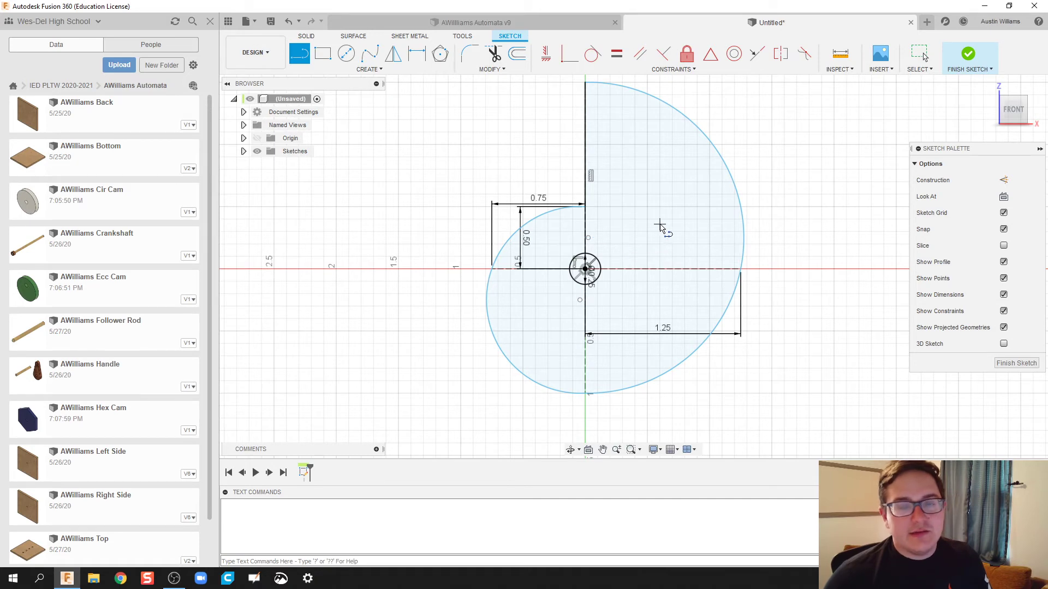
{"action": "left_click", "coordinate": [970, 63]}
- Extrude the spiral profile 0.25 in as a new body, leaving the shaft hole open
{"action": "middle_click_drag", "start_coordinate": [815, 175], "coordinate": [769, 207], "text": "shift"}
{"action": "key", "text": "e"}
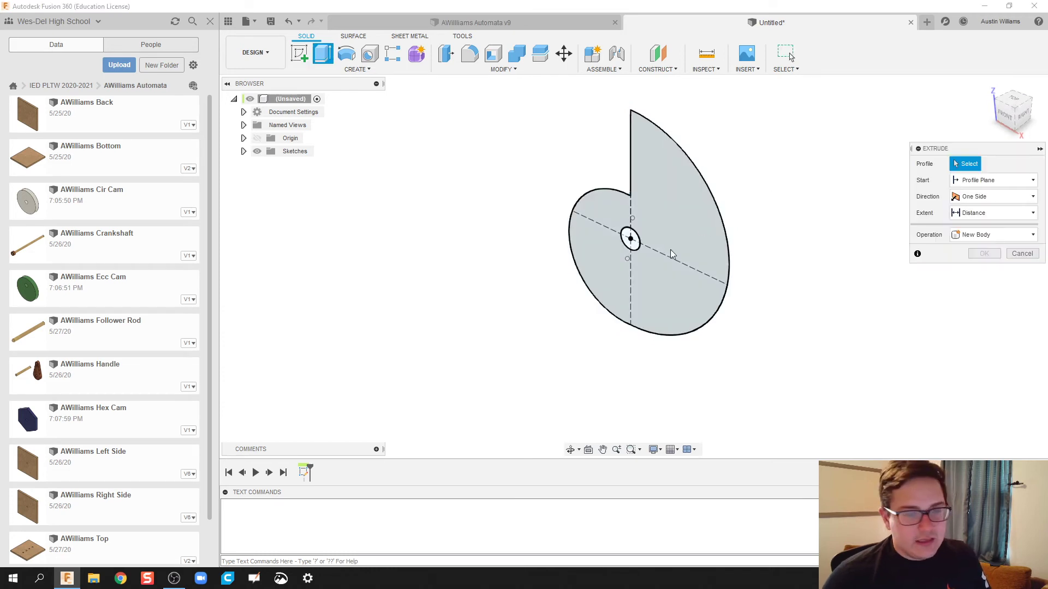
{"action": "left_click", "coordinate": [668, 249]}
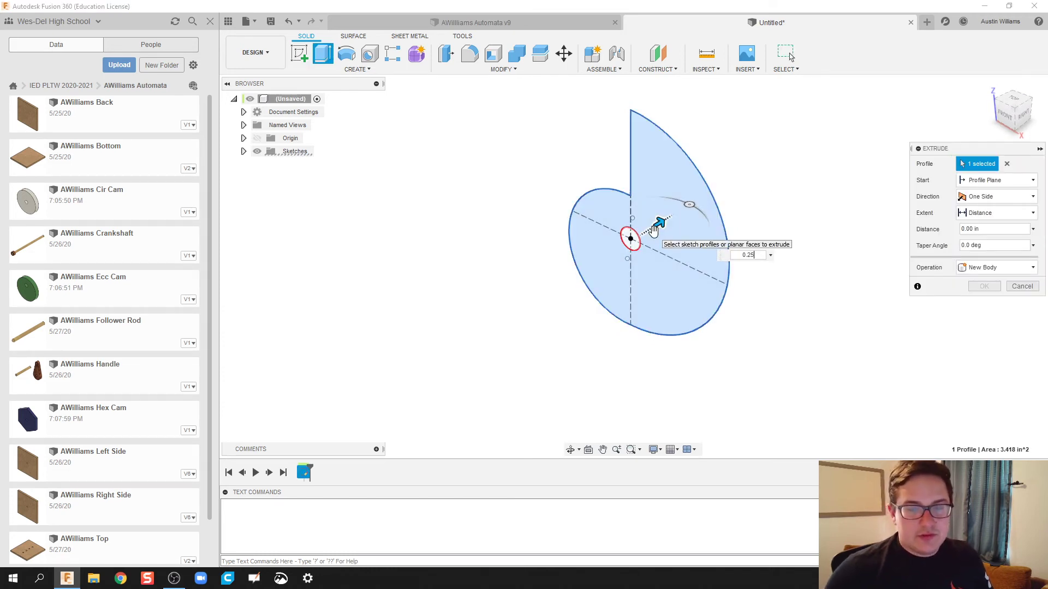
{"action": "left_click_drag", "start_coordinate": [654, 229], "coordinate": [667, 223]}
{"action": "key", "text": "Return"}
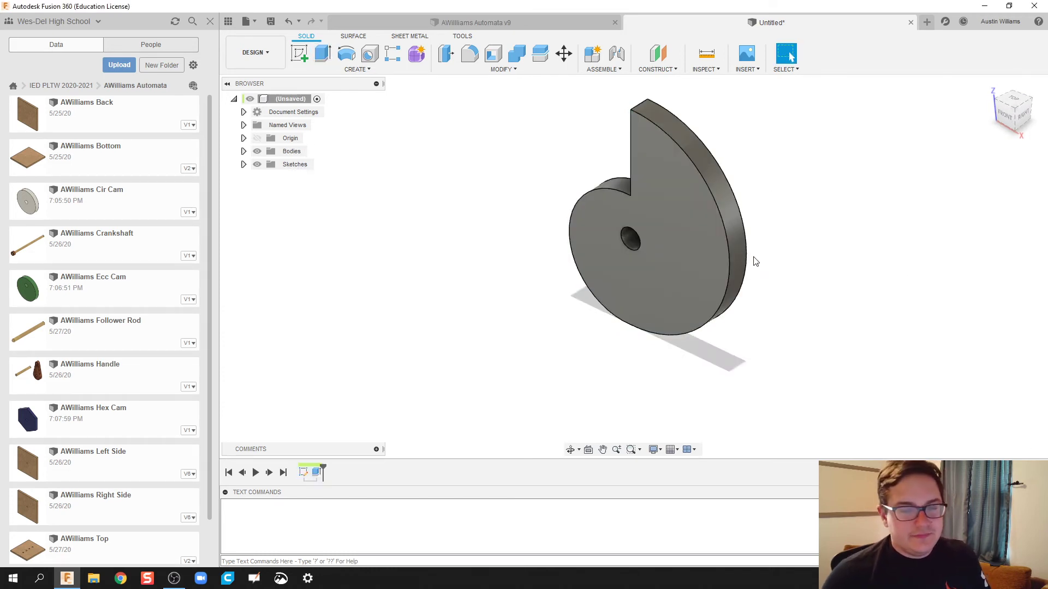
- Search the appearance library for yellow and apply Plastic - Translucent Matte (Yellow) to the cam body
{"action": "key", "text": "a"}
{"action": "left_click", "coordinate": [1044, 163]}
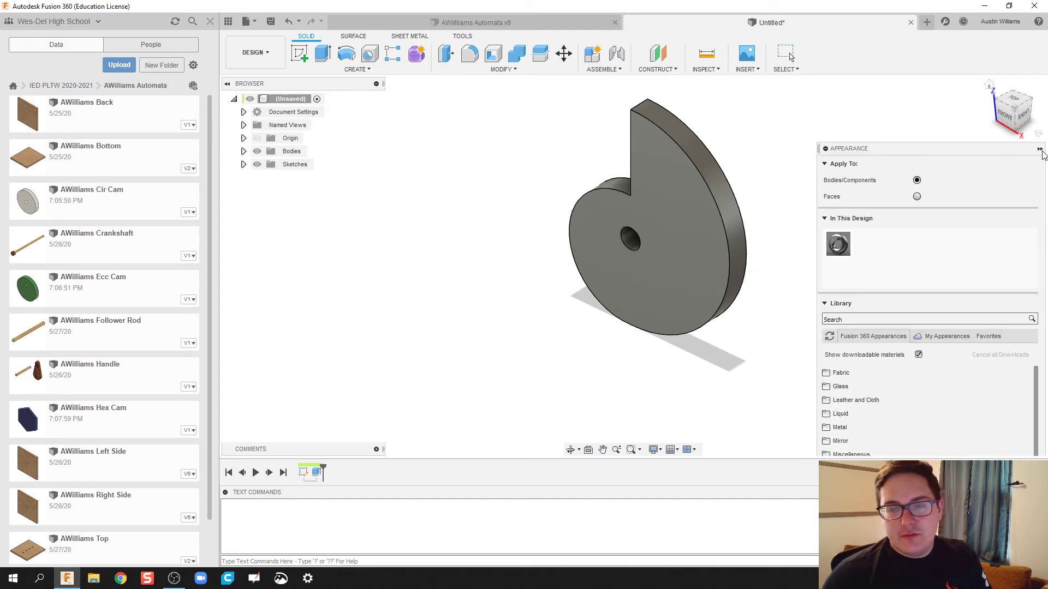
{"action": "left_click", "coordinate": [872, 319]}
{"action": "type", "text": "yellow"}
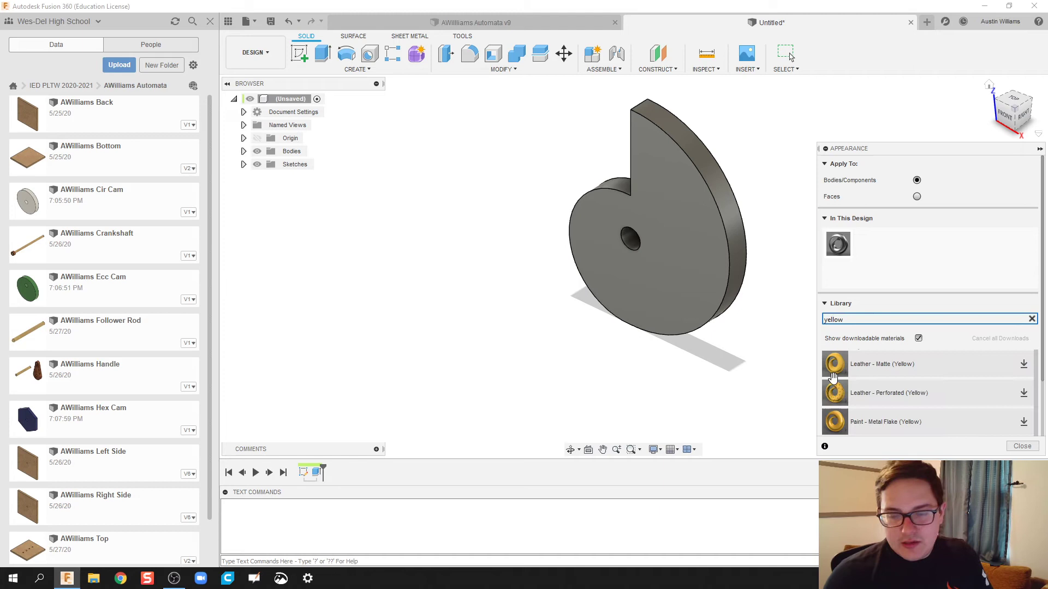
{"action": "scroll", "coordinate": [832, 376], "scroll_direction": "down", "scroll_amount": 1}
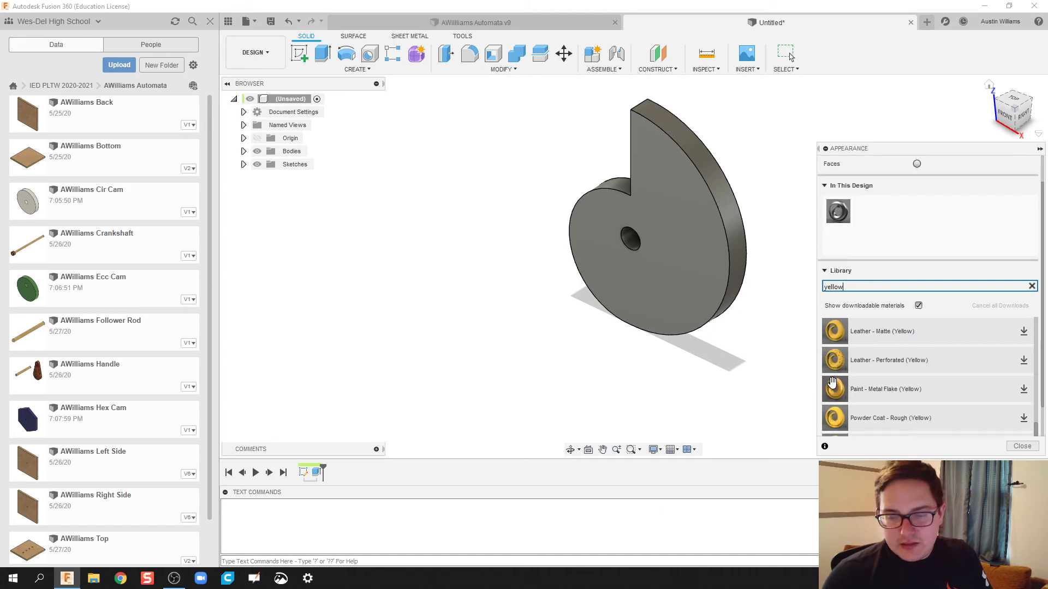
{"action": "left_click_drag", "start_coordinate": [835, 332], "coordinate": [687, 252]}
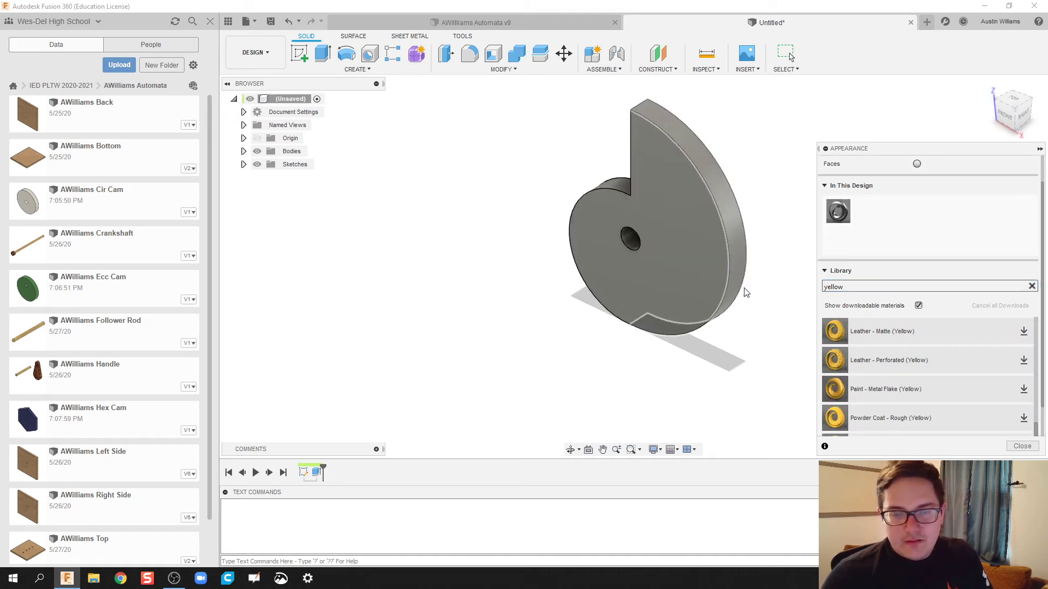
{"action": "mouse_move", "coordinate": [834, 333]}
{"action": "left_mouse_down"}
{"action": "mouse_move", "coordinate": [704, 267]}
{"action": "mouse_move", "coordinate": [691, 234]}
{"action": "left_mouse_up"}
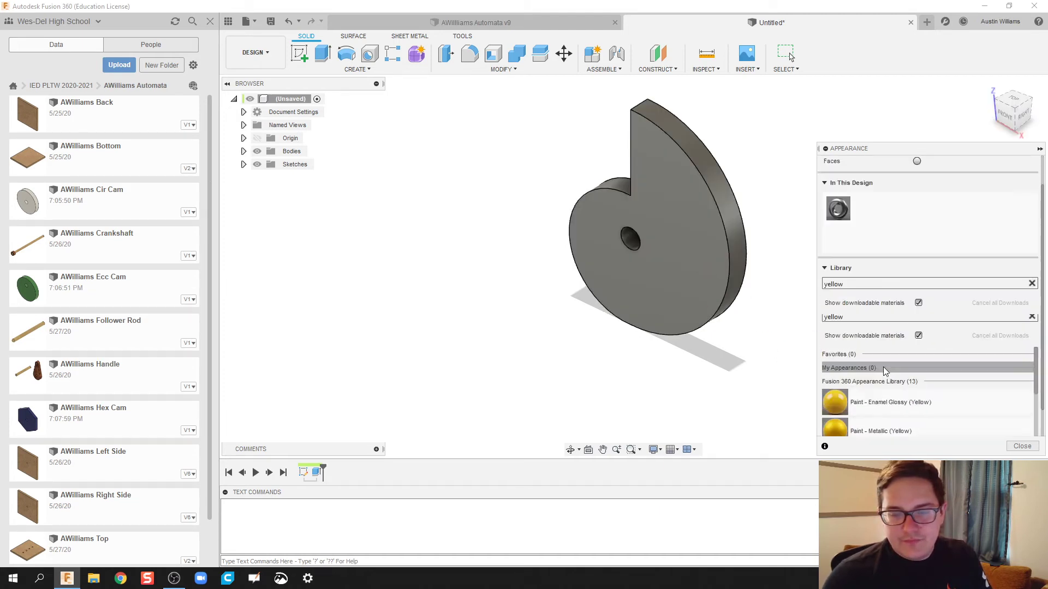
{"action": "scroll", "coordinate": [879, 369], "scroll_direction": "down", "scroll_amount": 3}
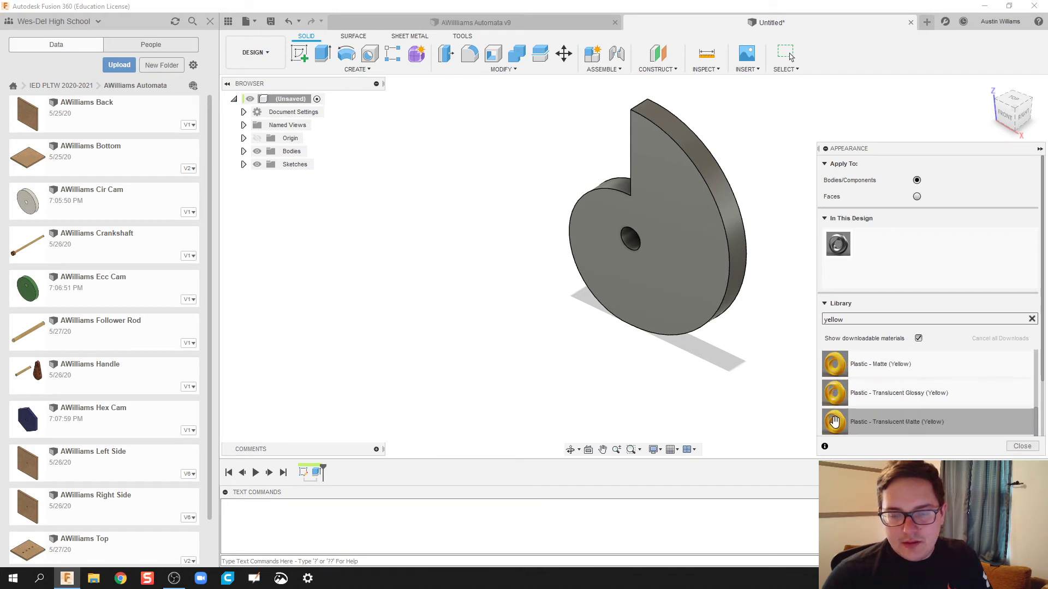
{"action": "left_click_drag", "start_coordinate": [837, 420], "coordinate": [697, 212]}
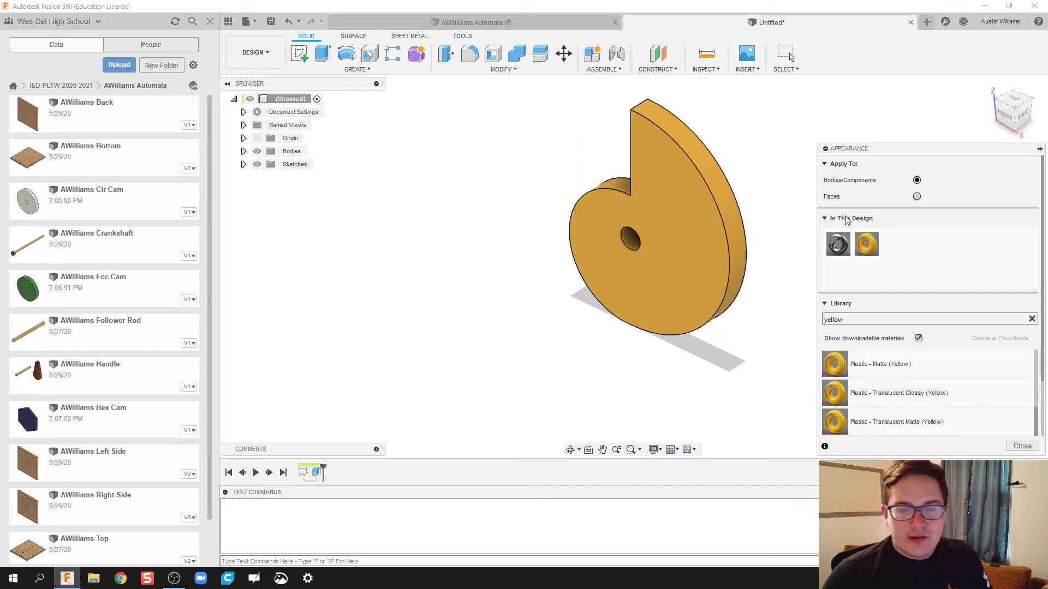
{"action": "left_click", "coordinate": [1040, 149]}
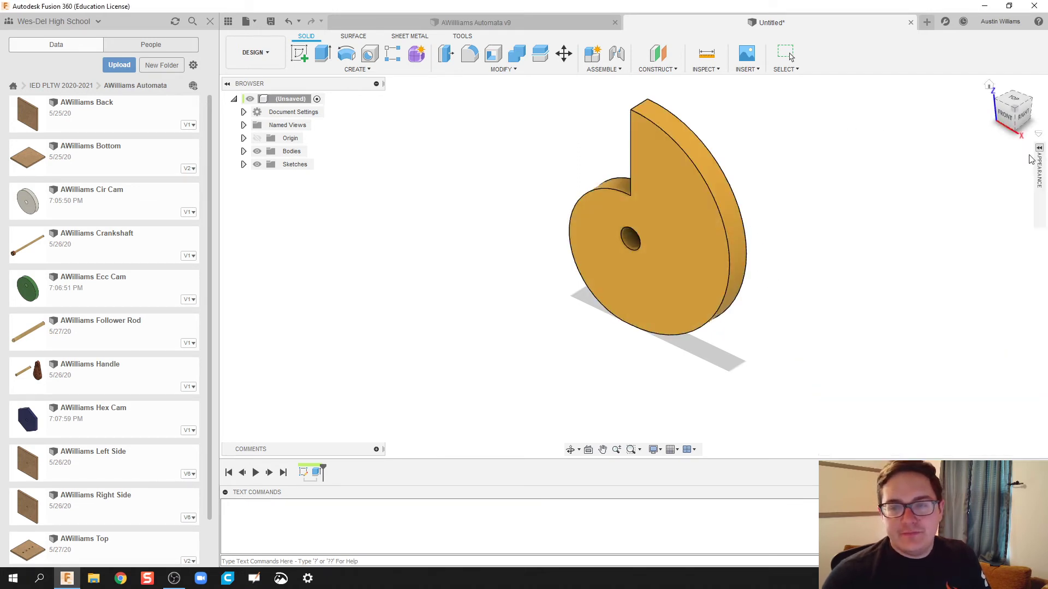
- Save the cam in the Automata project folder with the owner's name prefix followed by "Snail Cam", and close its design
{"action": "key", "text": "ctrl+s"}
{"action": "type", "text": "AW"}
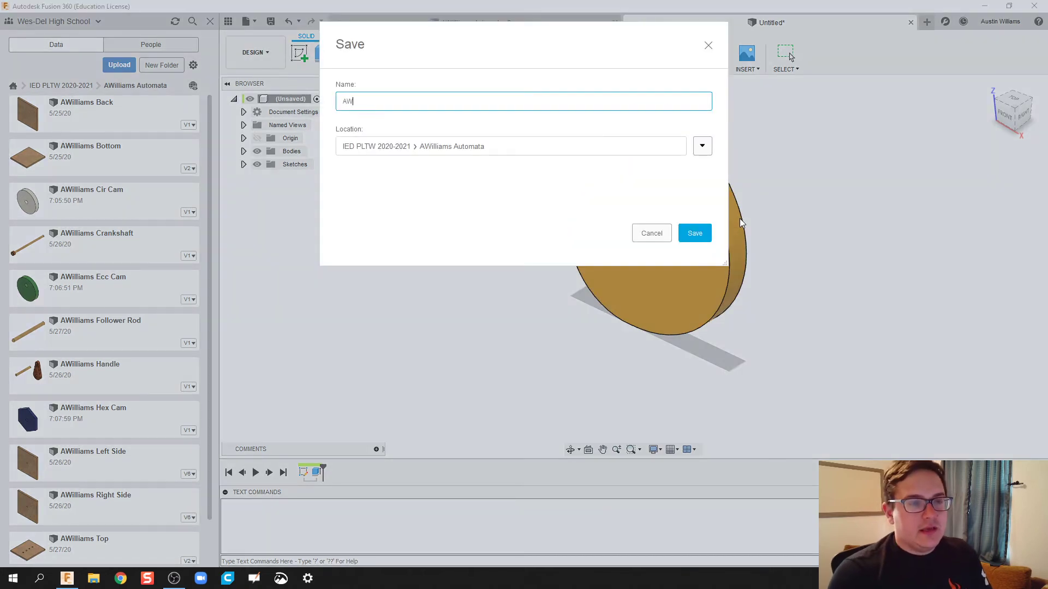
{"action": "type", "text": "illiams Snai"}
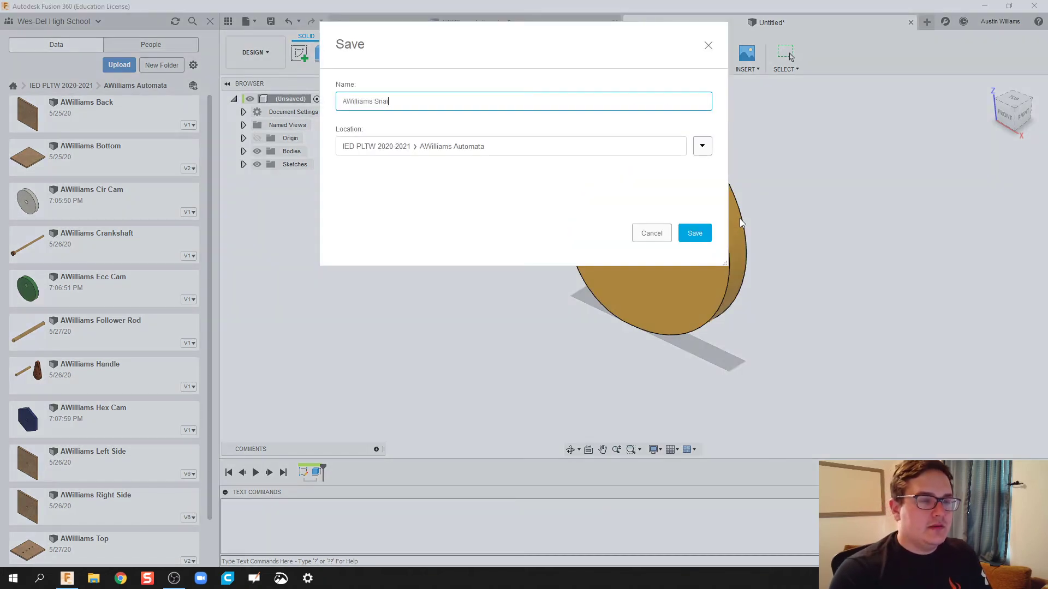
{"action": "type", "text": "l Cam"}
{"action": "key", "text": "Return"}
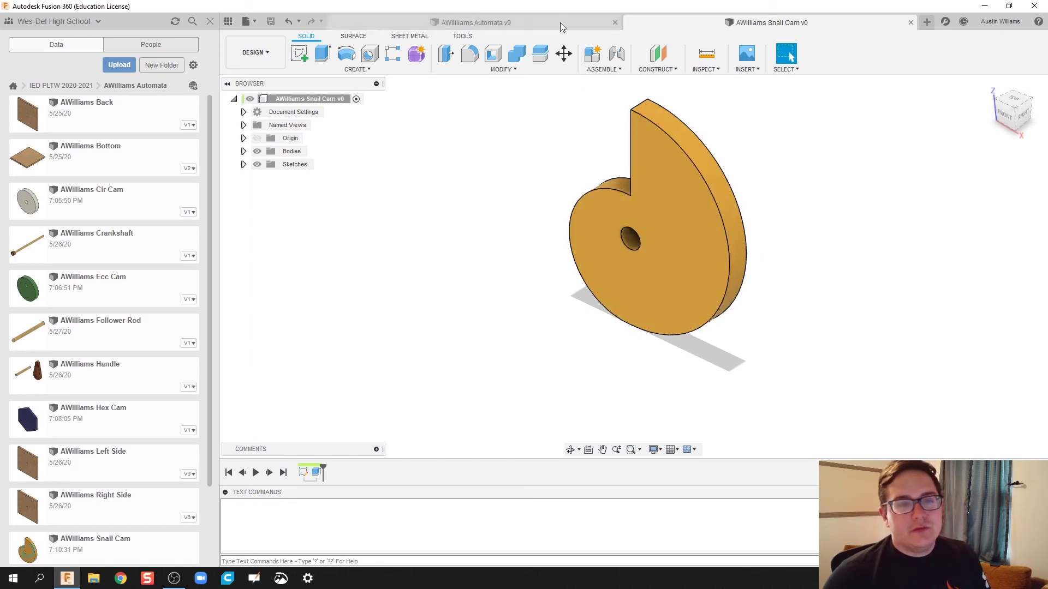
{"action": "left_click", "coordinate": [910, 22]}
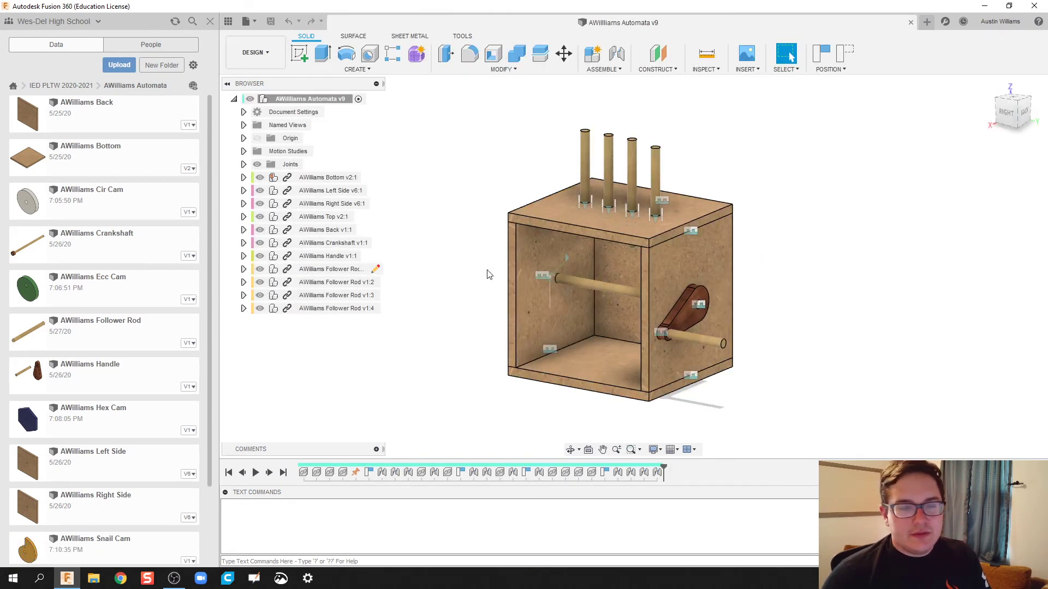
- Insert the eccentric cam into the automata assembly and place it outside the box, on the side opposite the crank handle
{"action": "middle_click_drag", "start_coordinate": [490, 273], "coordinate": [533, 272]}
{"action": "scroll", "coordinate": [516, 270], "scroll_direction": "down", "scroll_amount": 2}
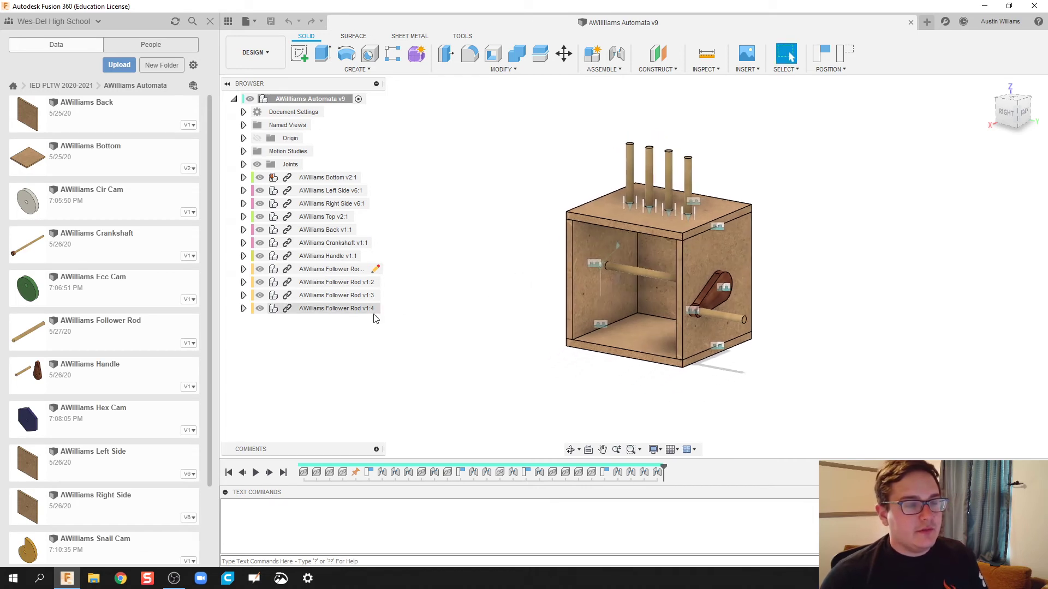
{"action": "left_click_drag", "start_coordinate": [78, 288], "coordinate": [494, 306]}
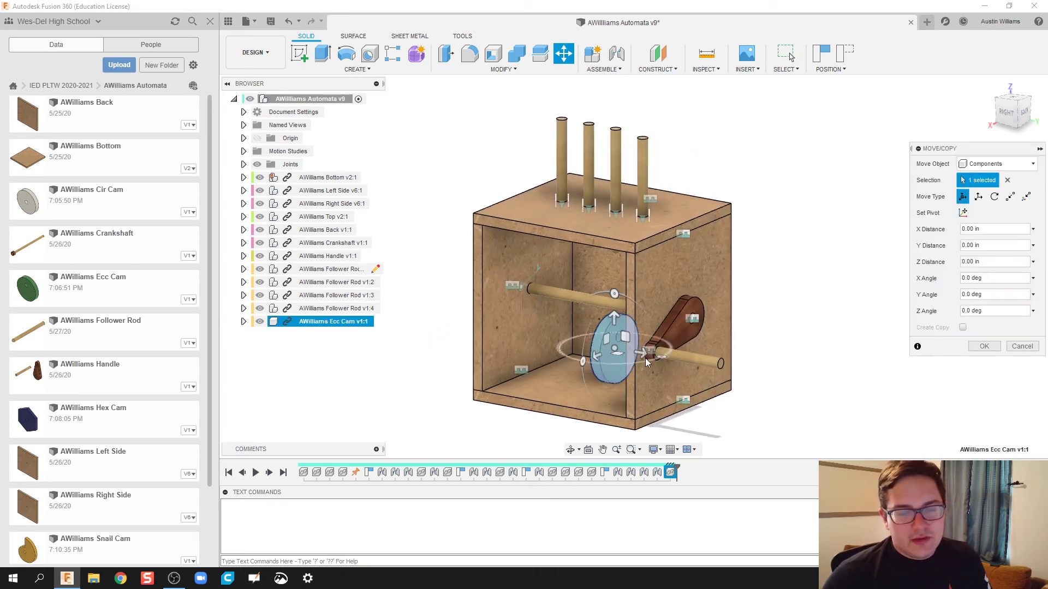
{"action": "left_click", "coordinate": [984, 347]}
- Insert the circular cam into the assembly and move it -6.00 in along Y, outside the box beyond the eccentric cam
{"action": "left_click_drag", "start_coordinate": [65, 202], "coordinate": [743, 384]}
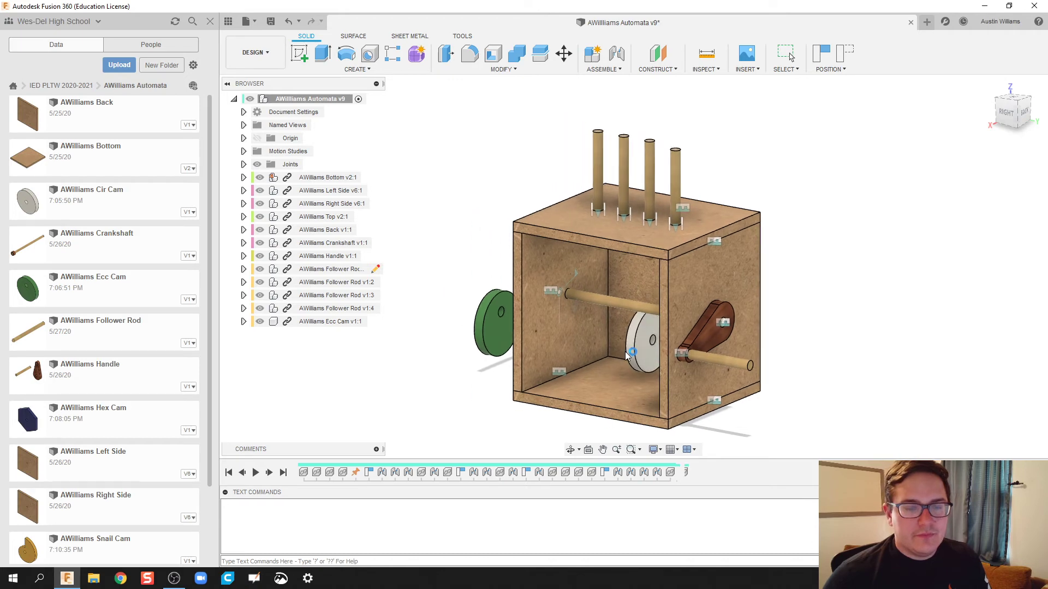
{"action": "left_click_drag", "start_coordinate": [712, 340], "coordinate": [463, 327]}
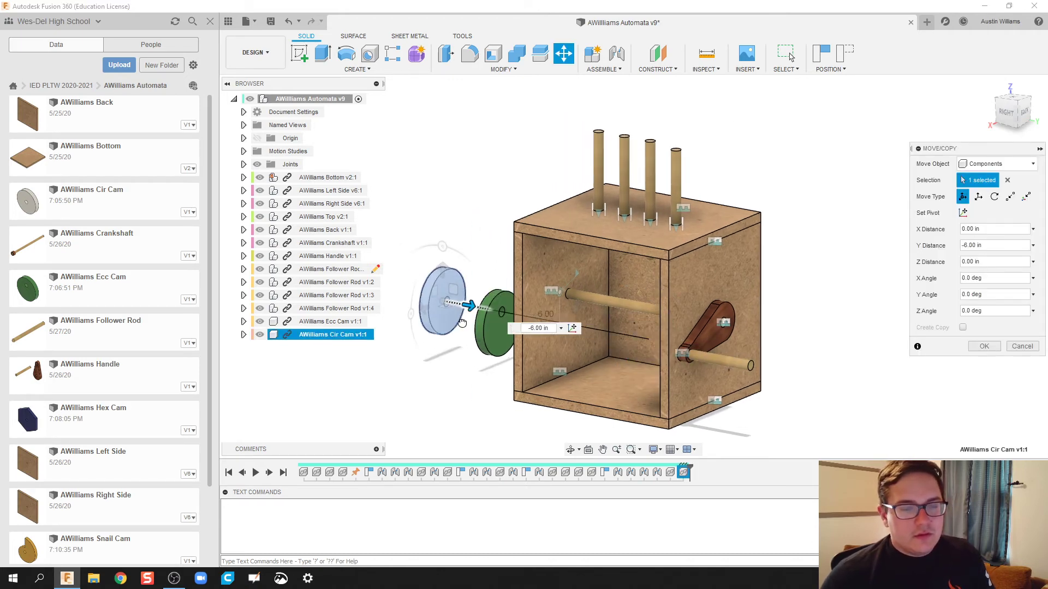
{"action": "left_click", "coordinate": [984, 347]}
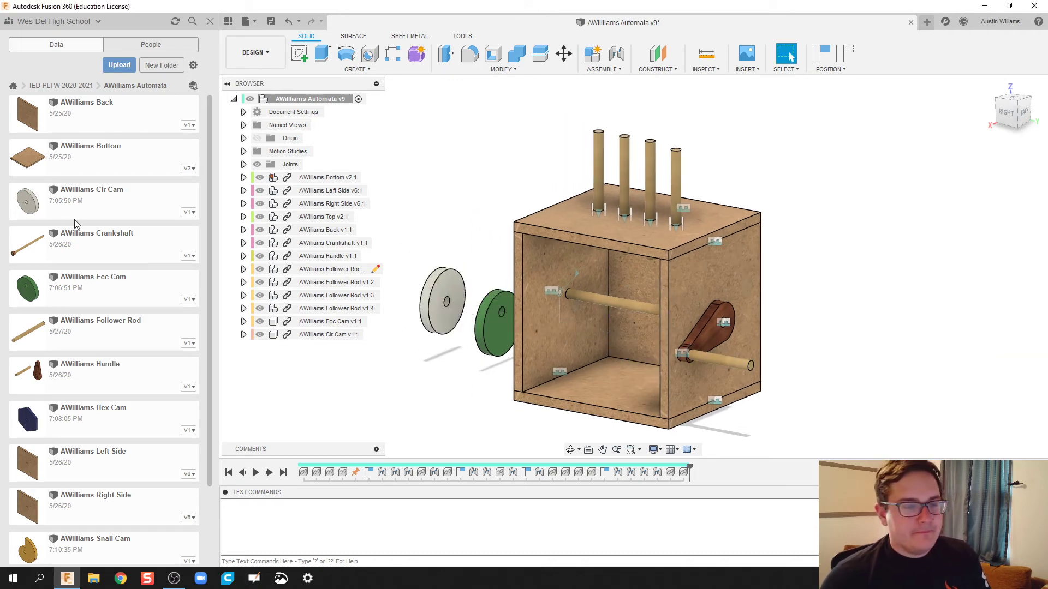
- Insert the hexagonal cam into the assembly and move it along Y to a spot outside the box, beyond the circular cam
{"action": "left_click_drag", "start_coordinate": [97, 419], "coordinate": [468, 367]}
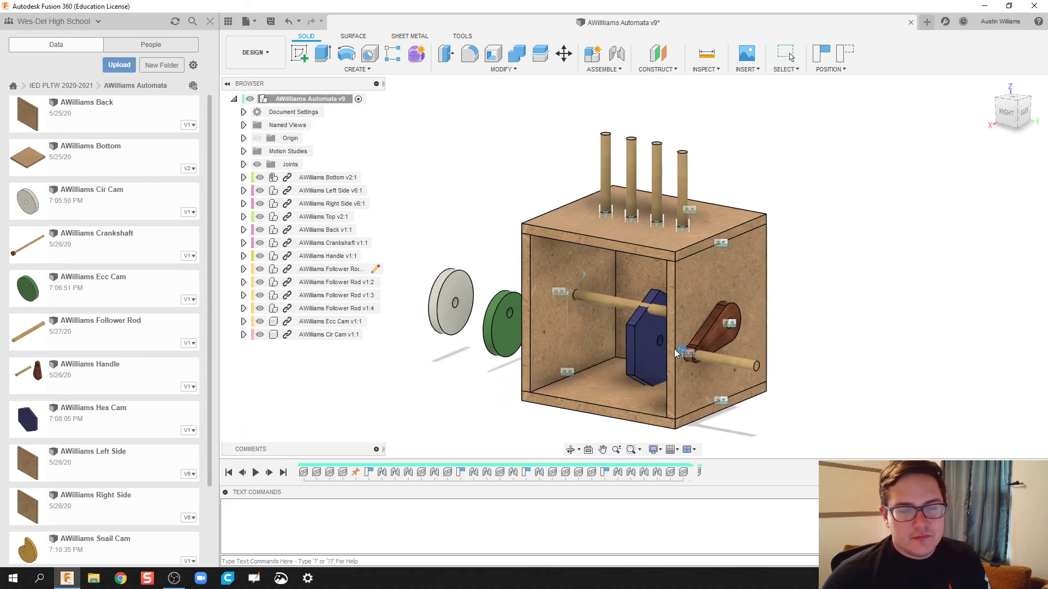
{"action": "left_click_drag", "start_coordinate": [693, 344], "coordinate": [451, 300]}
{"action": "left_click", "coordinate": [983, 347]}
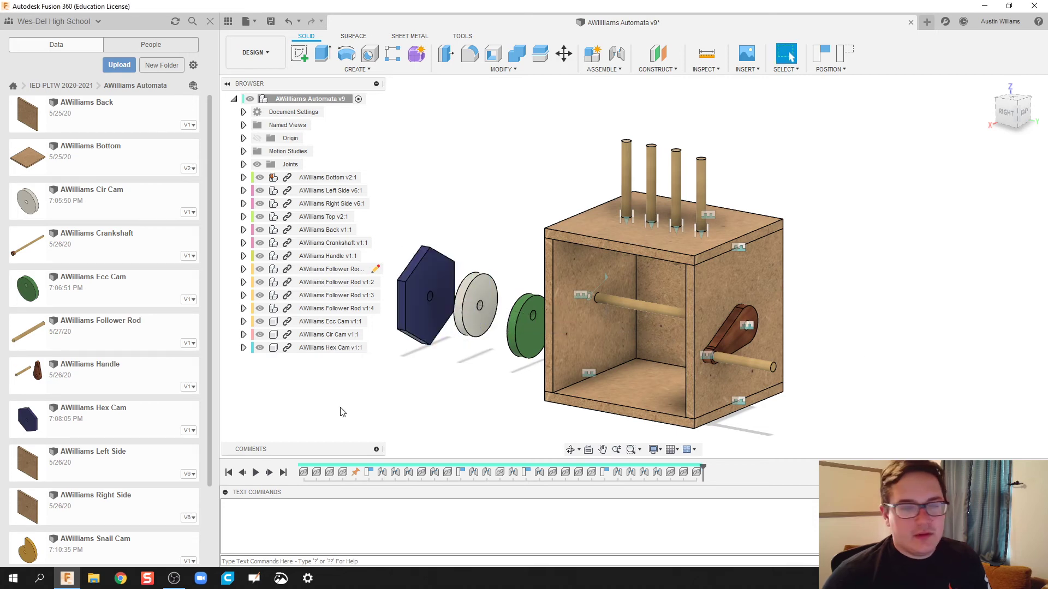
- Open the saved snail cam design on its own and close it again to return to the automata assembly
{"action": "scroll", "coordinate": [91, 425], "scroll_direction": "down", "scroll_amount": 3}
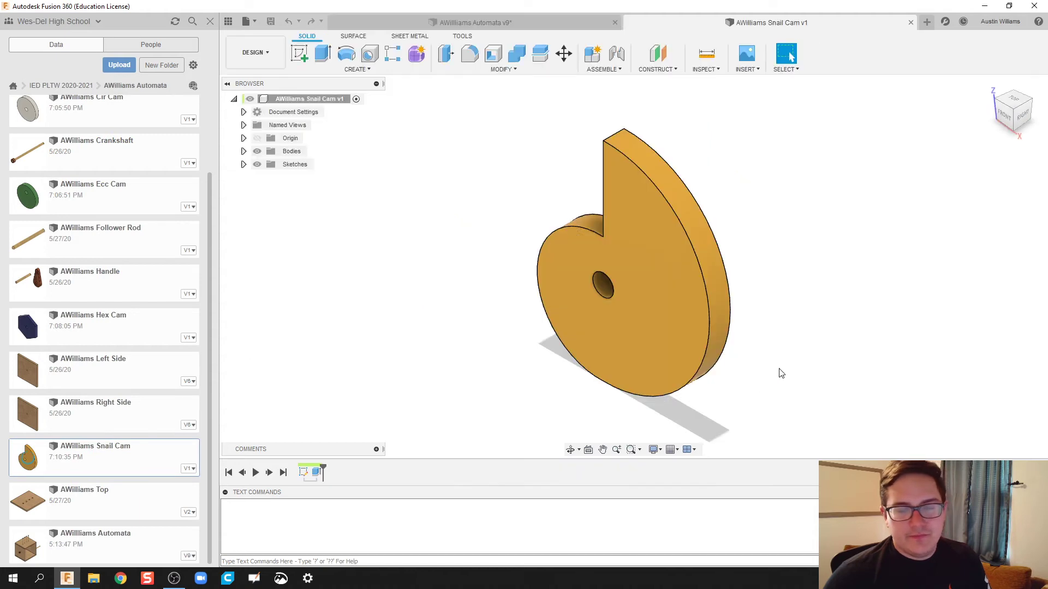
{"action": "left_click", "coordinate": [910, 24]}
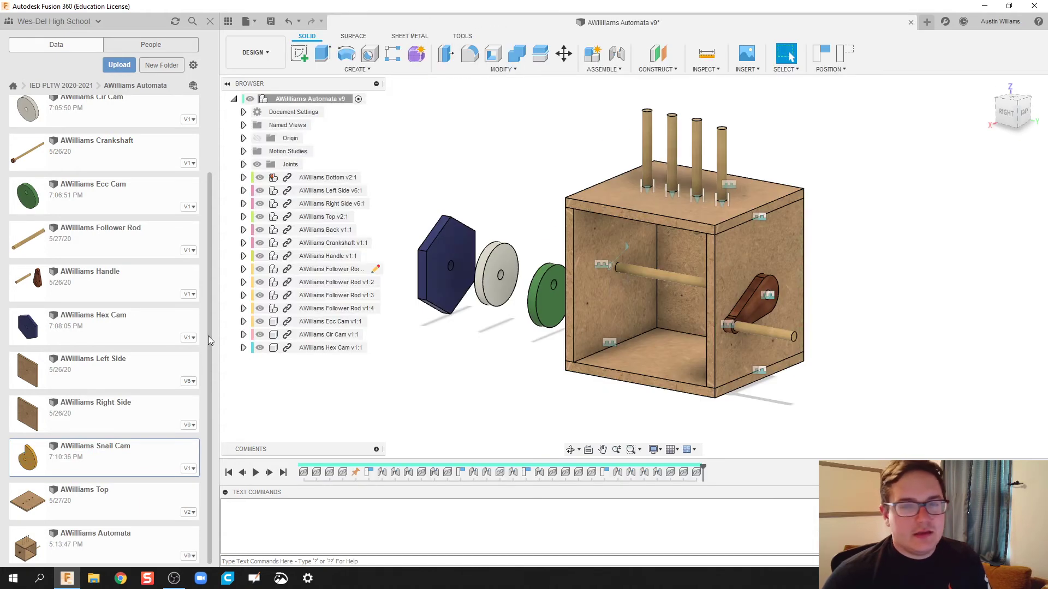